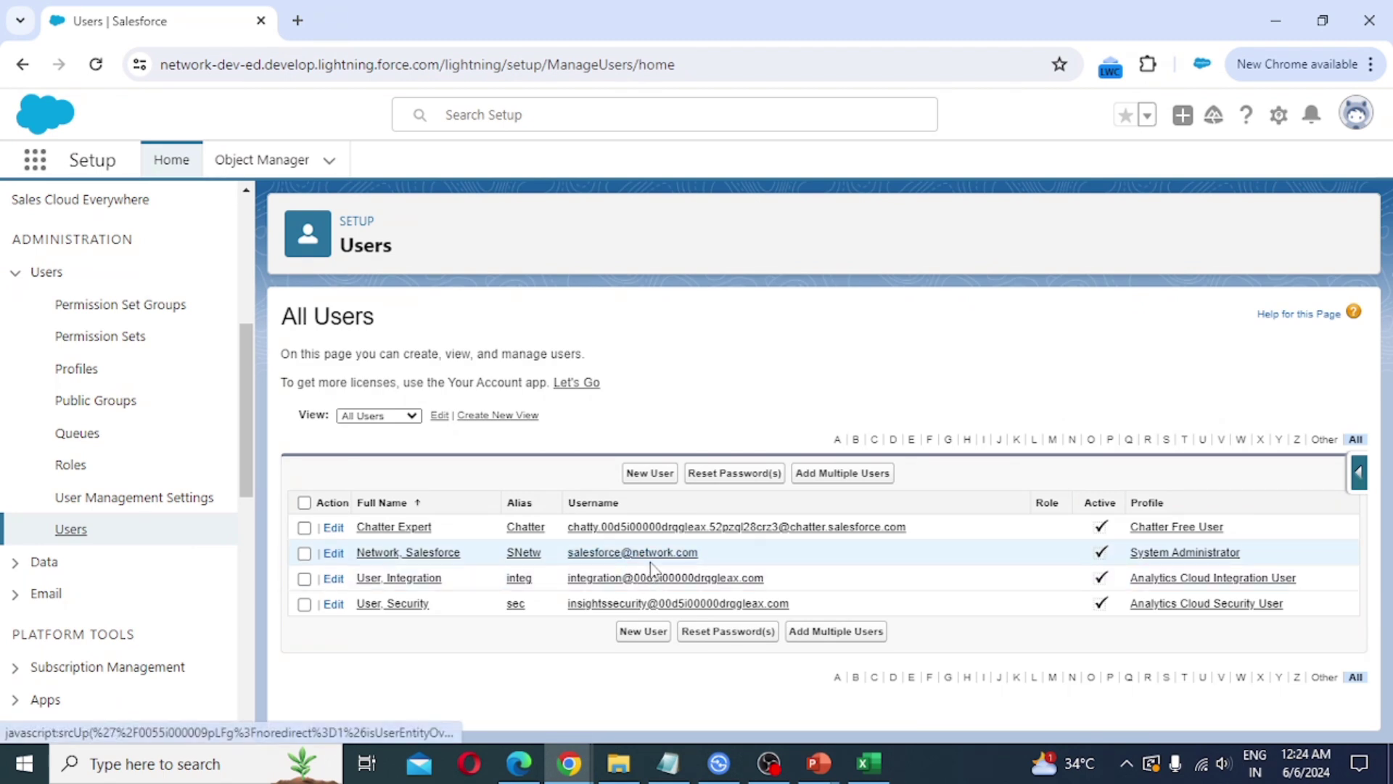
Step: Start a new user from the All Users list so a blank New User form appears
left_click(658, 485)
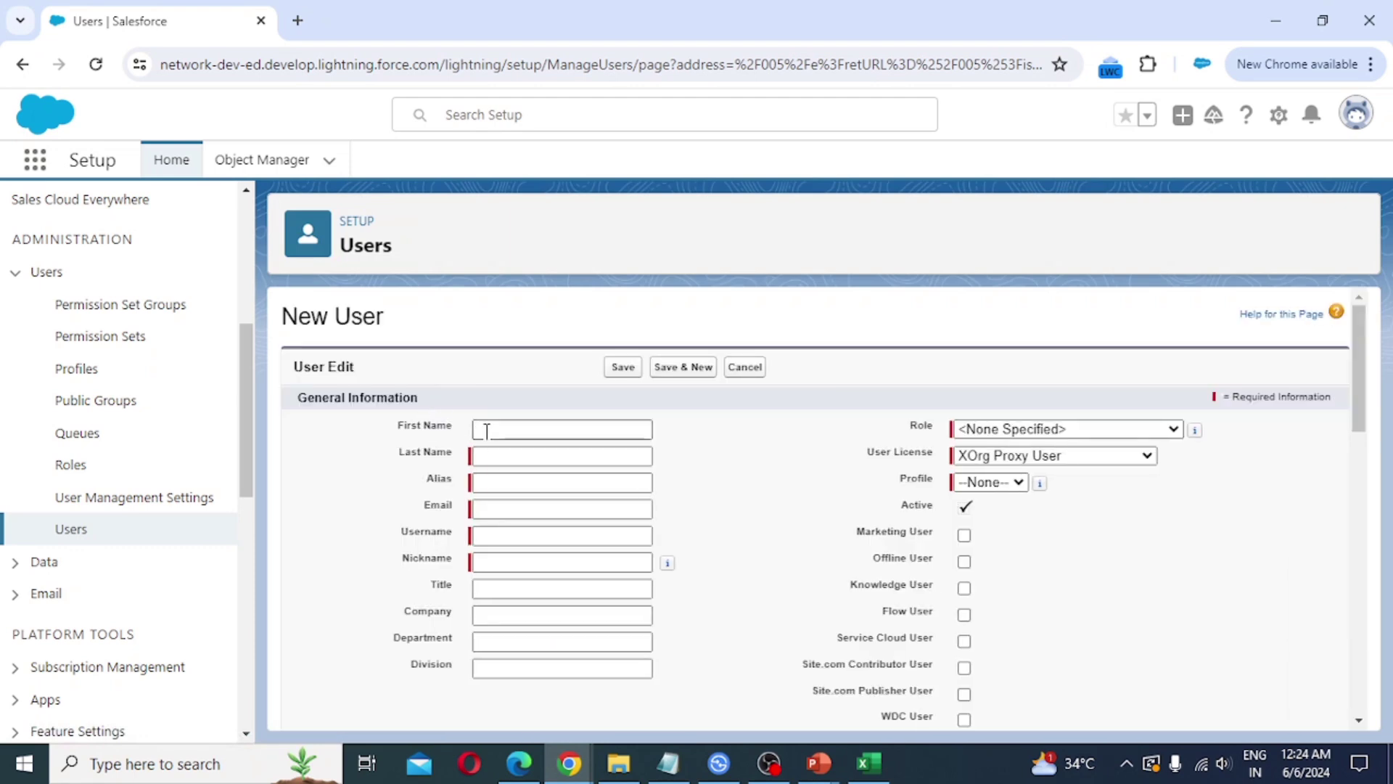
Step: Enter first name 'User', then the last name, alias 'ua', email, username and nickname
left_click(487, 430)
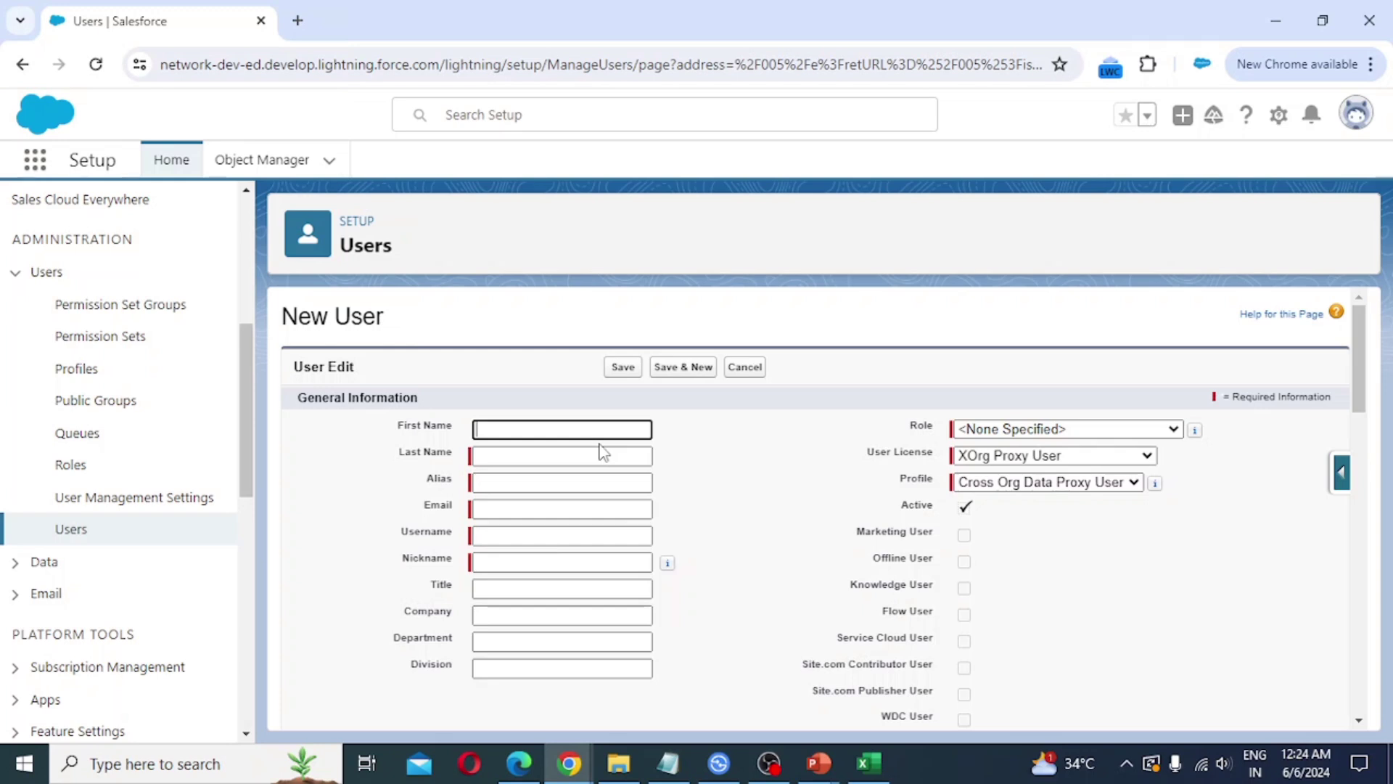
type("User")
key("Tab")
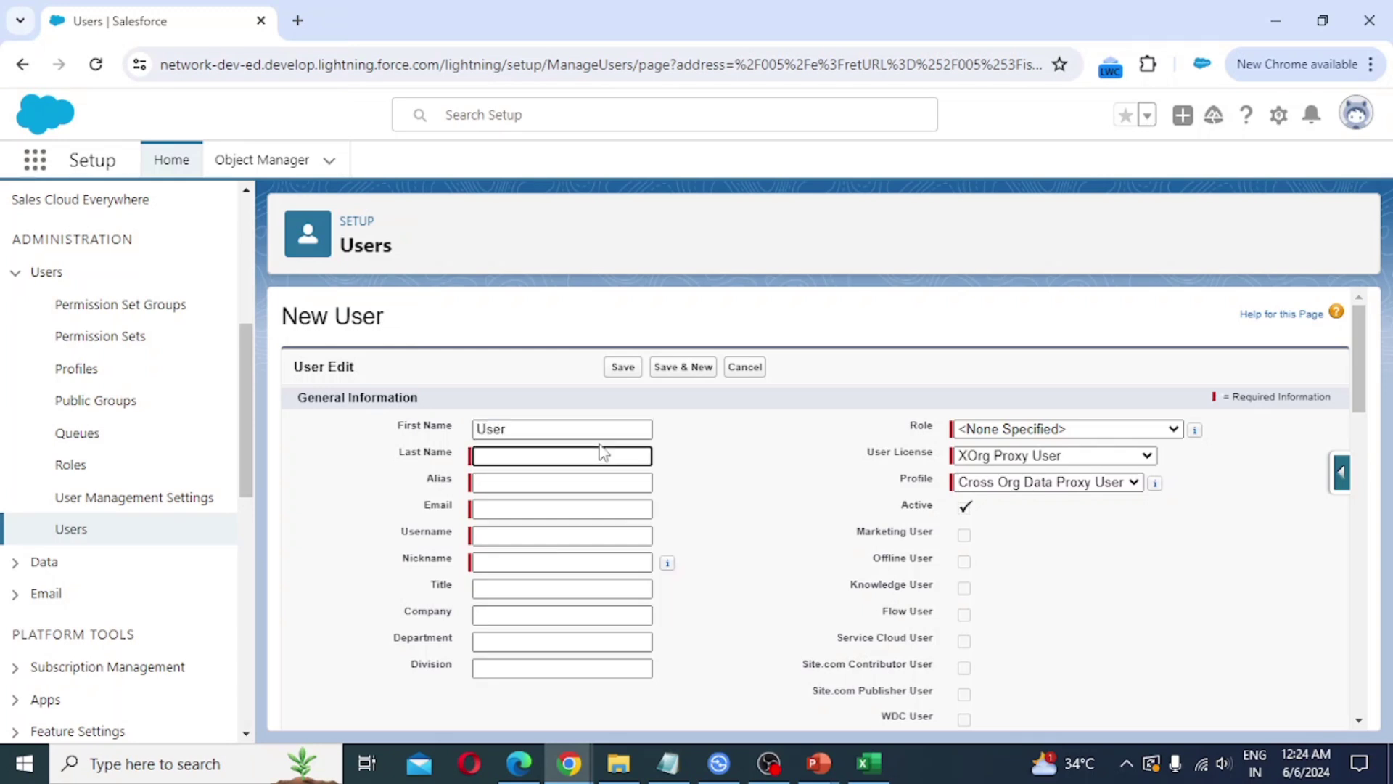
key("Tab")
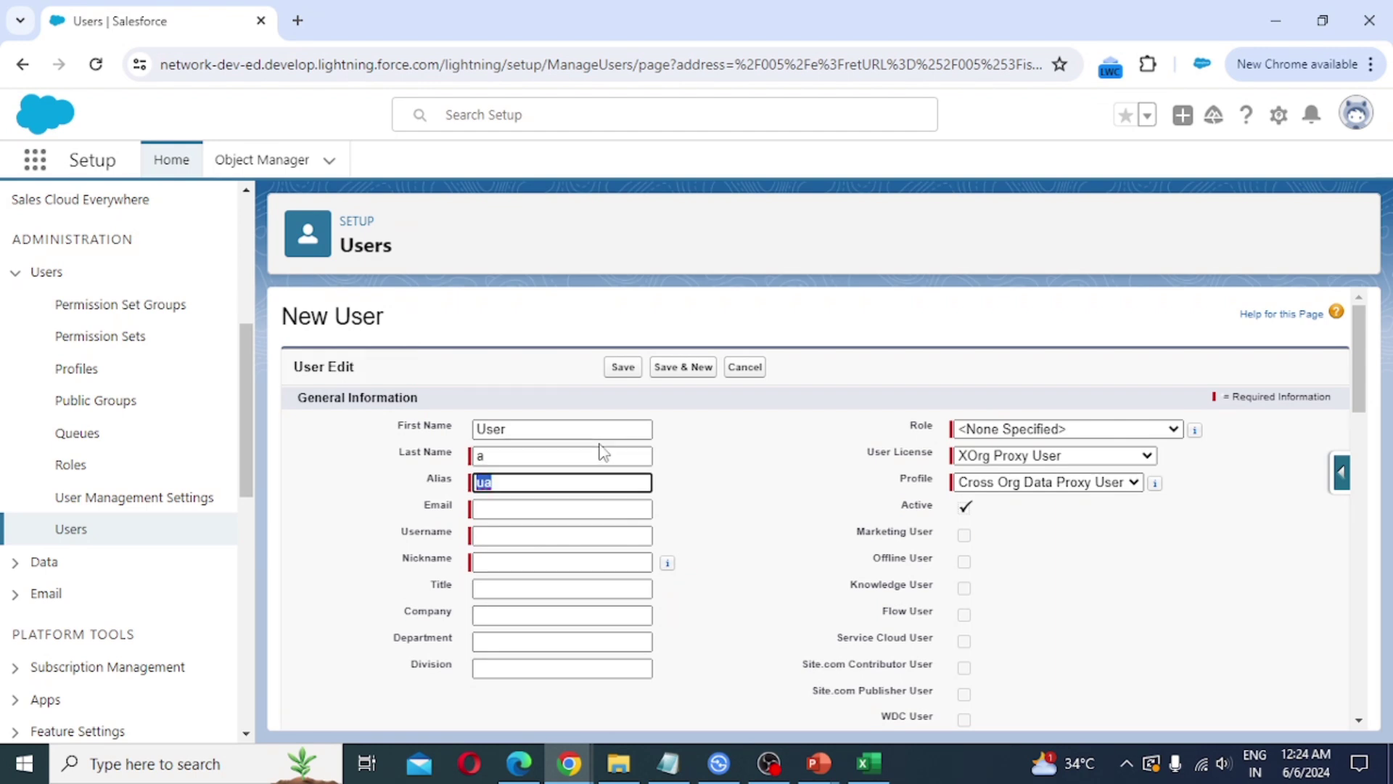
key("Tab")
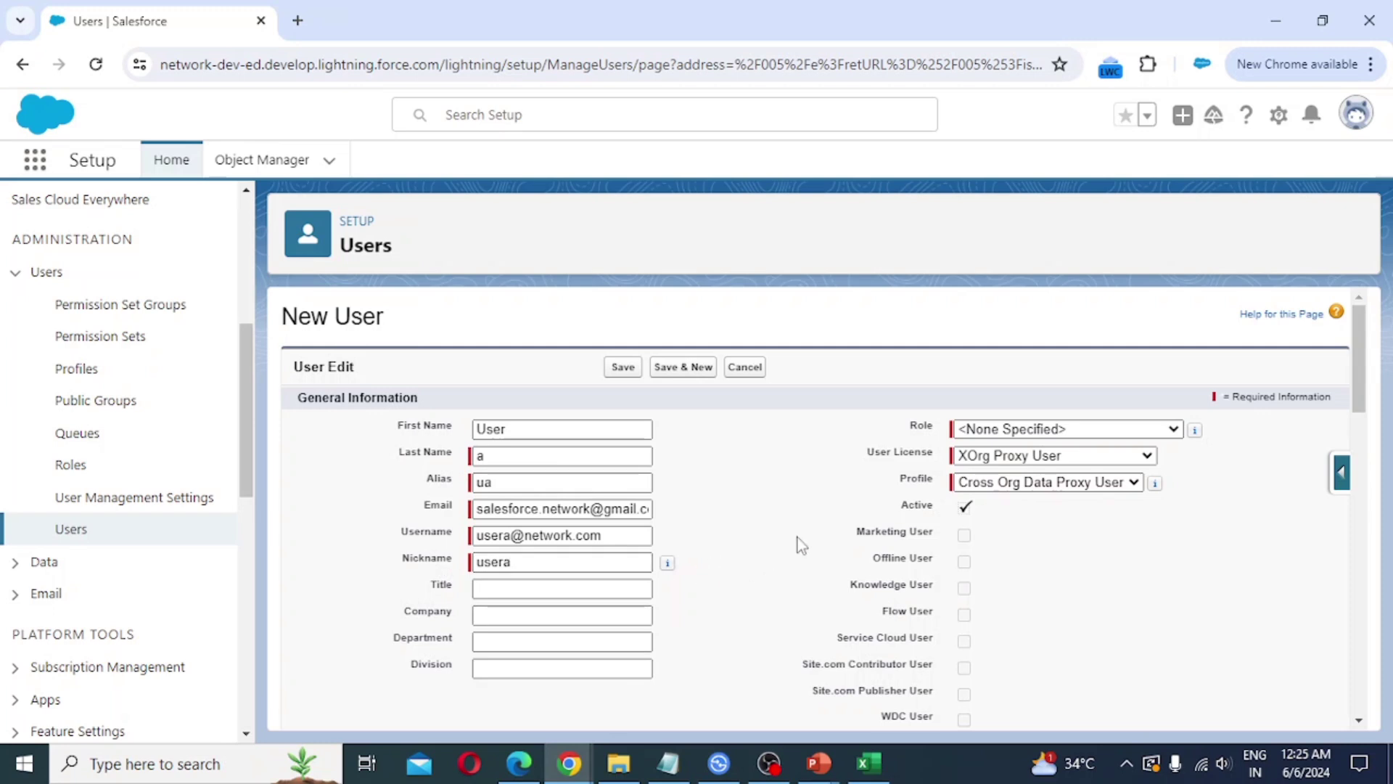
left_click(1043, 433)
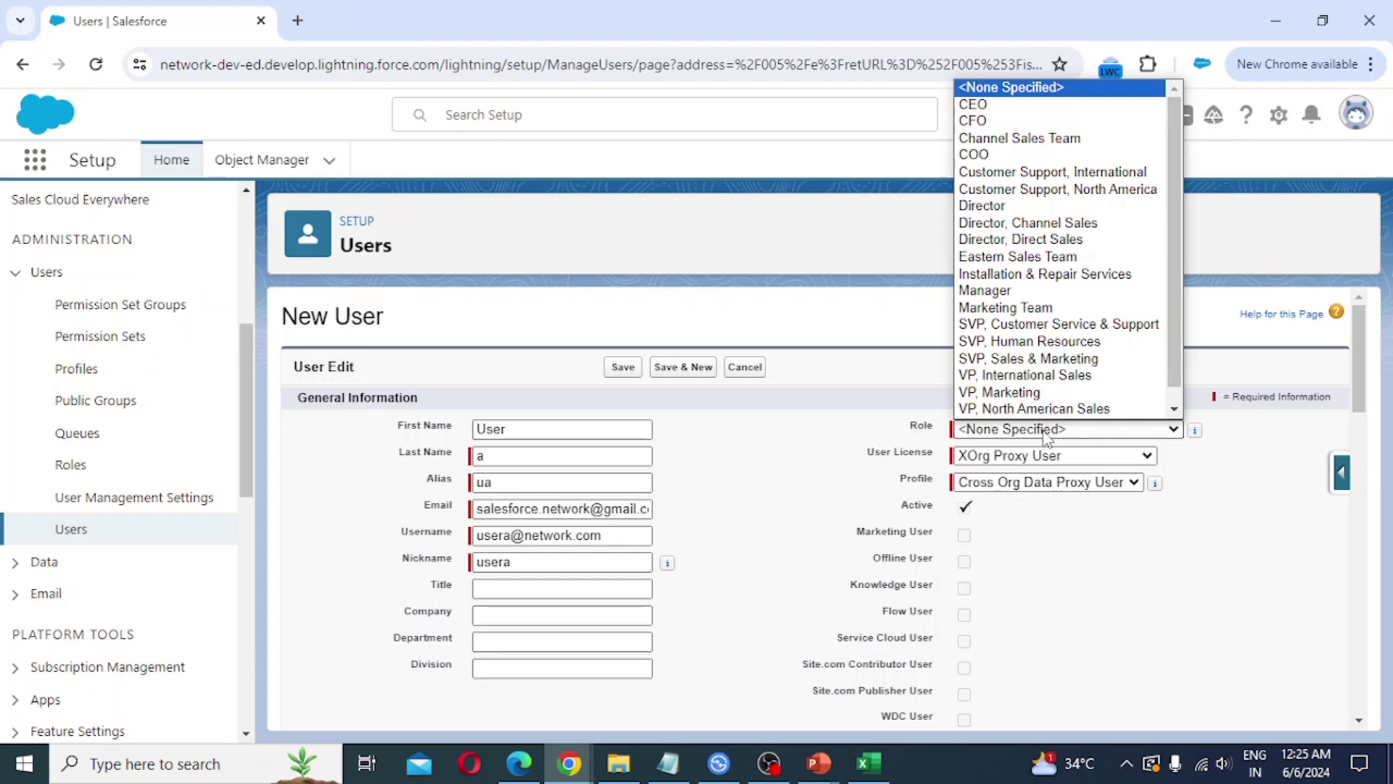
Step: Set role to Director, user license to Salesforce, and profile to System Administrator New
scroll(1046, 312, "down", 1)
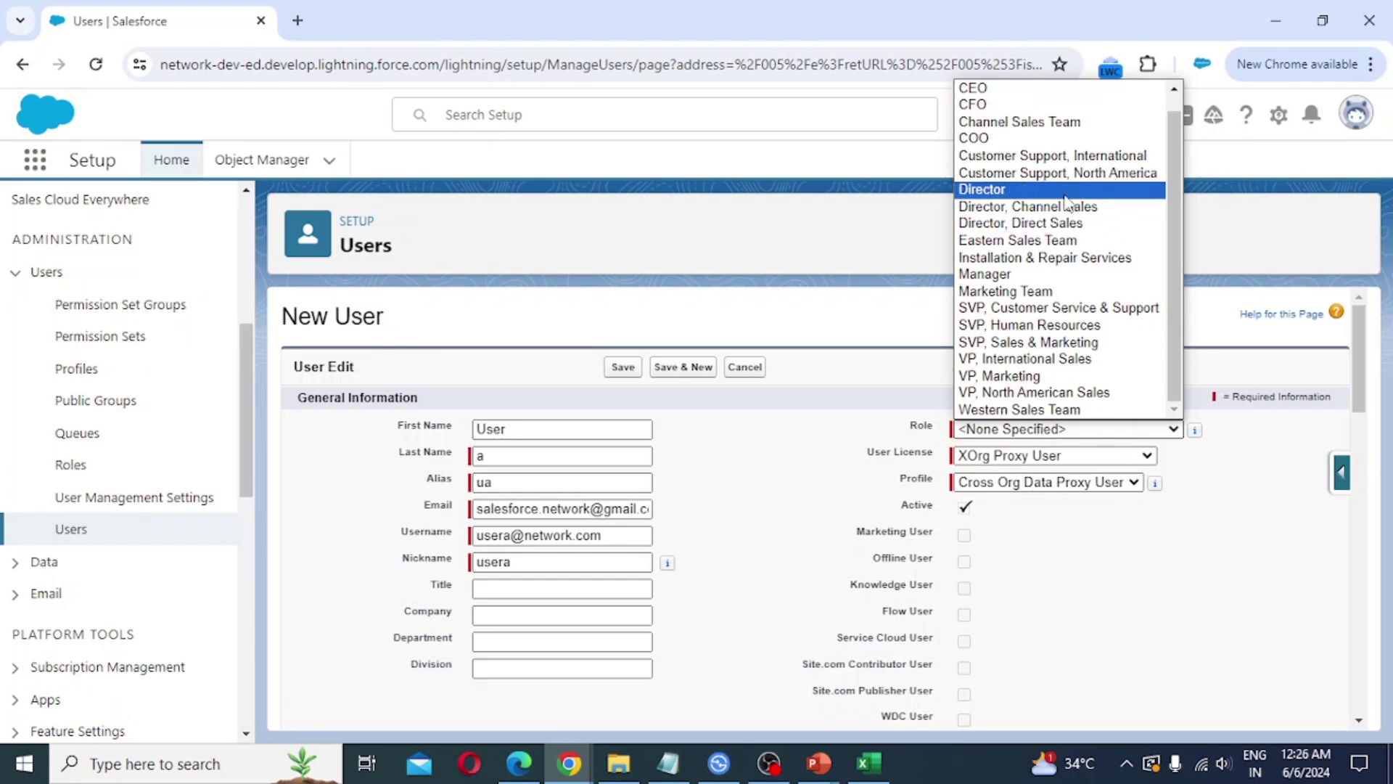
left_click(1050, 190)
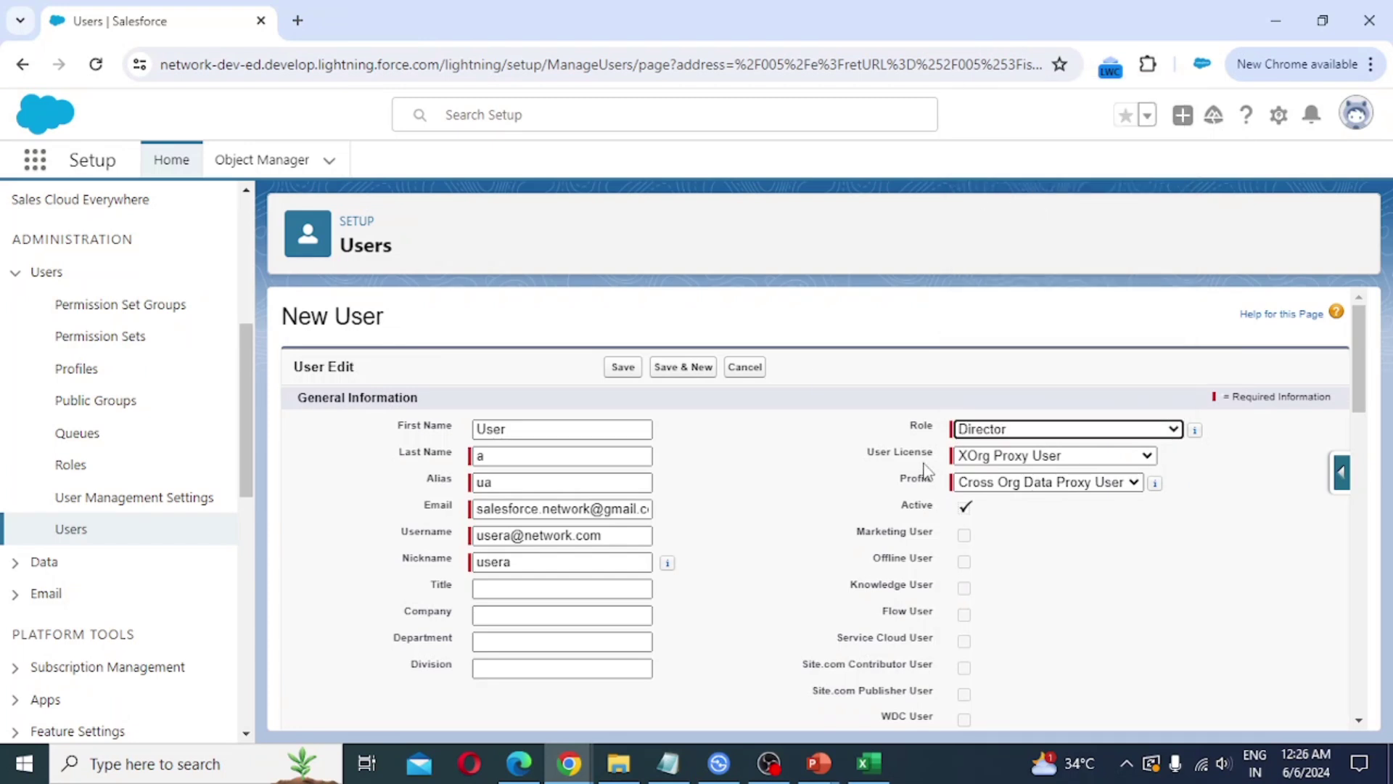
left_click(1147, 457)
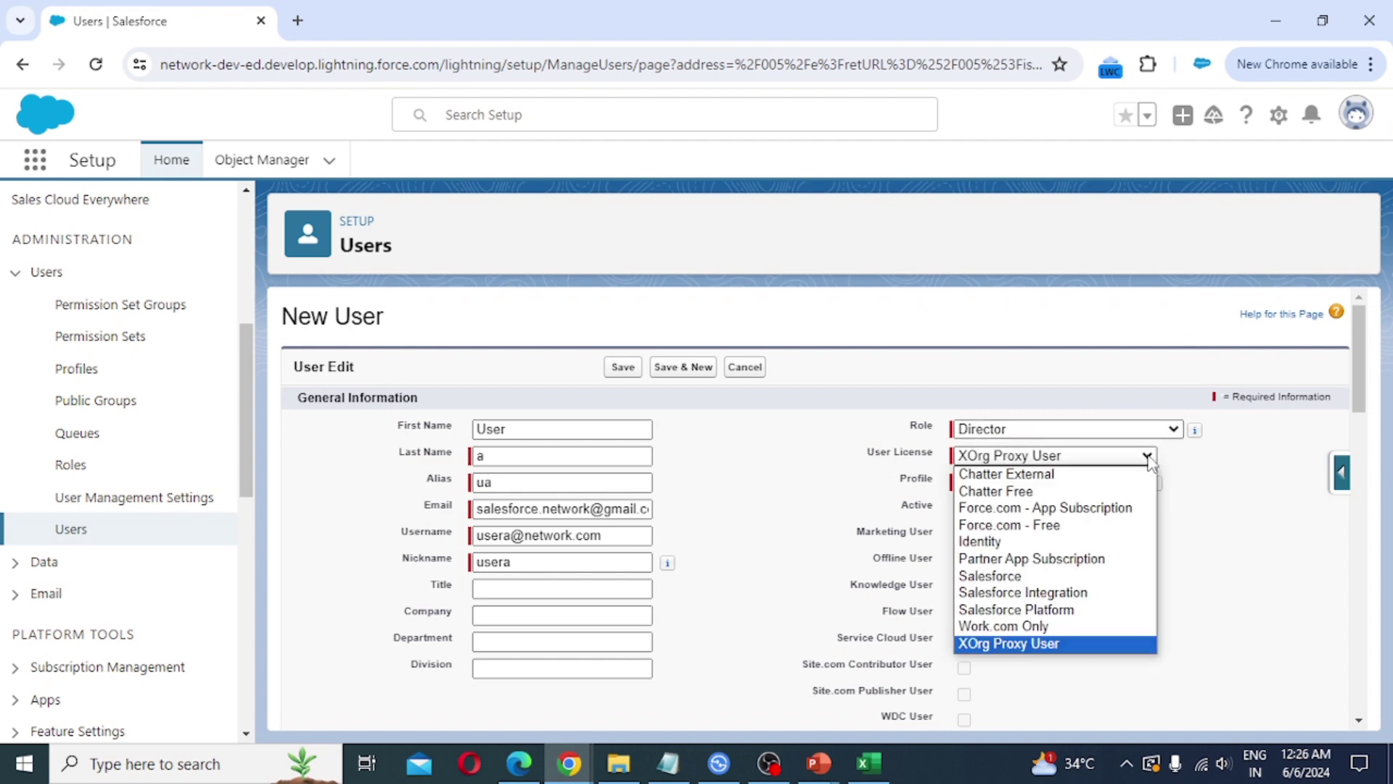
left_click(1043, 581)
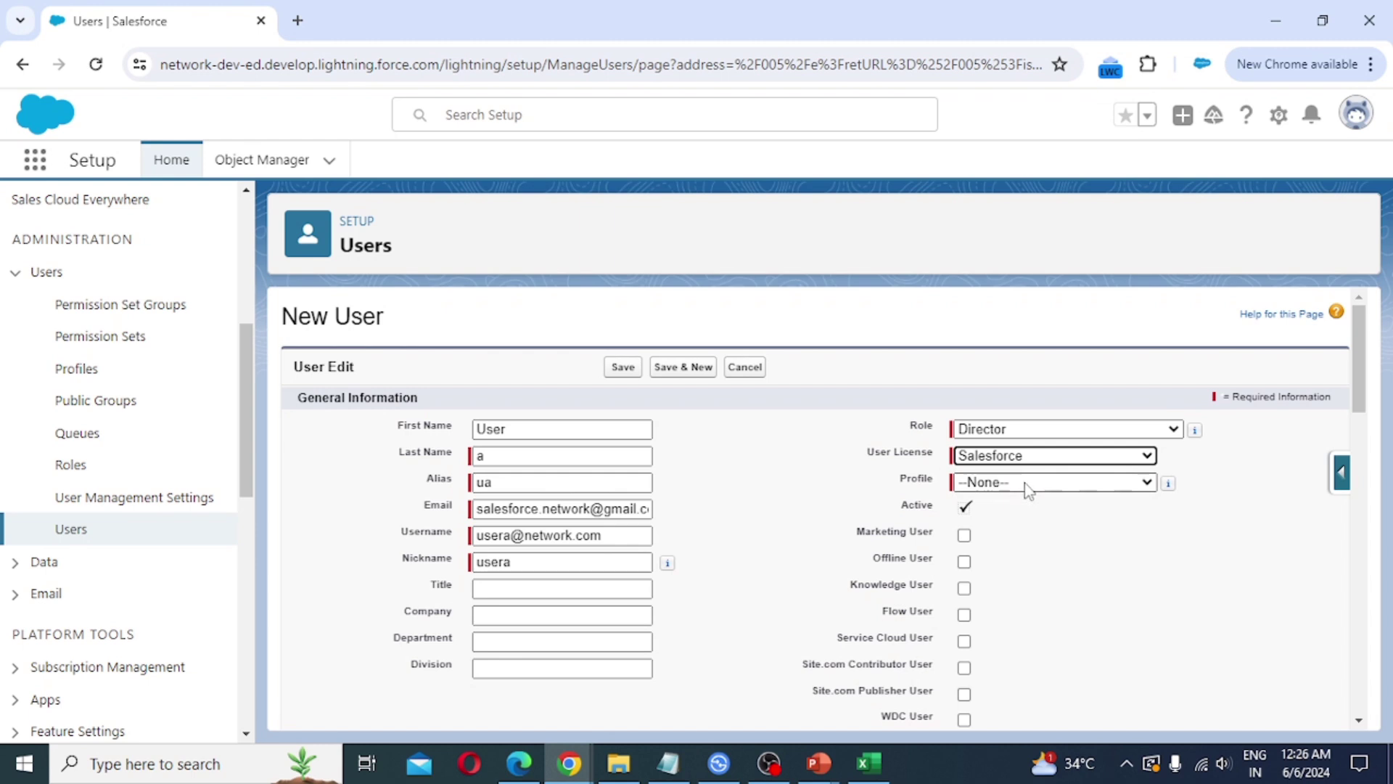
left_click(1028, 485)
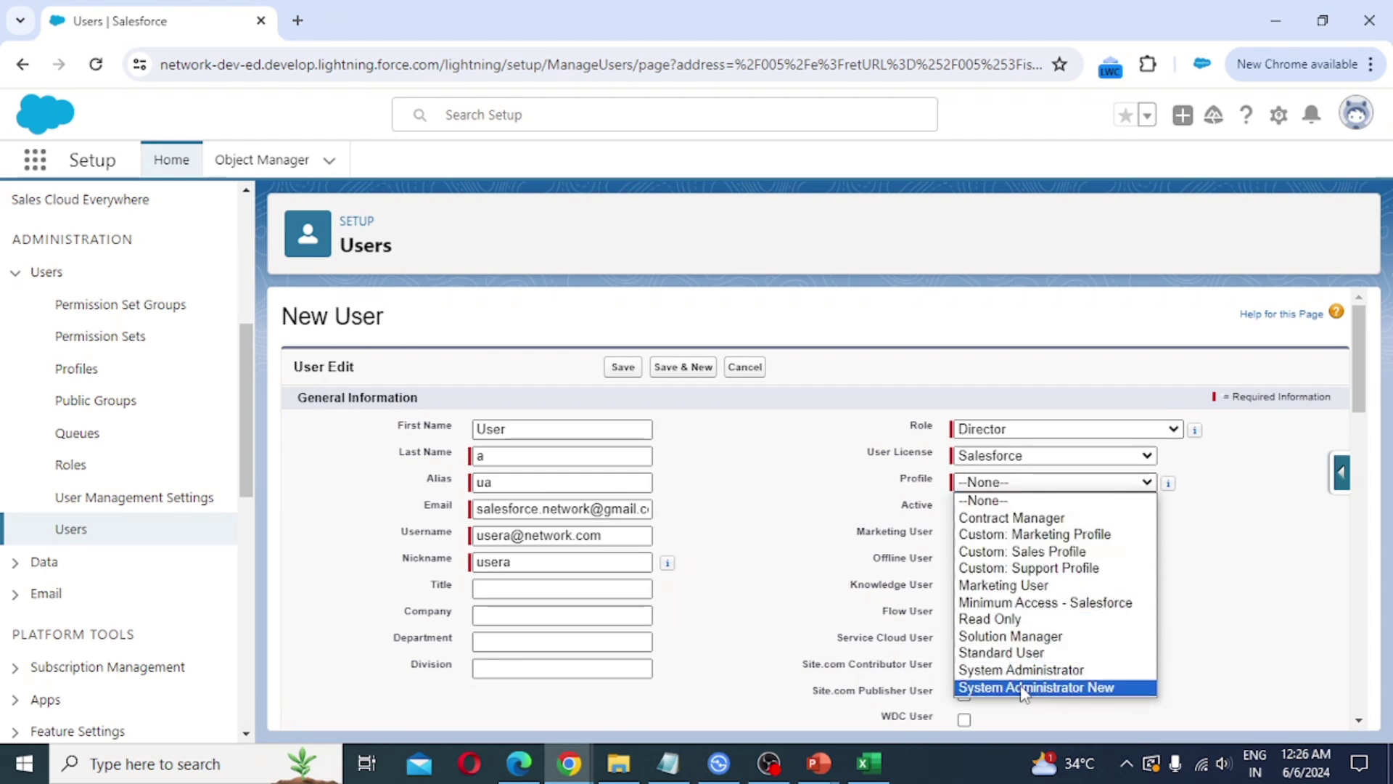
left_click(1122, 688)
scroll(1033, 632, "down", 10)
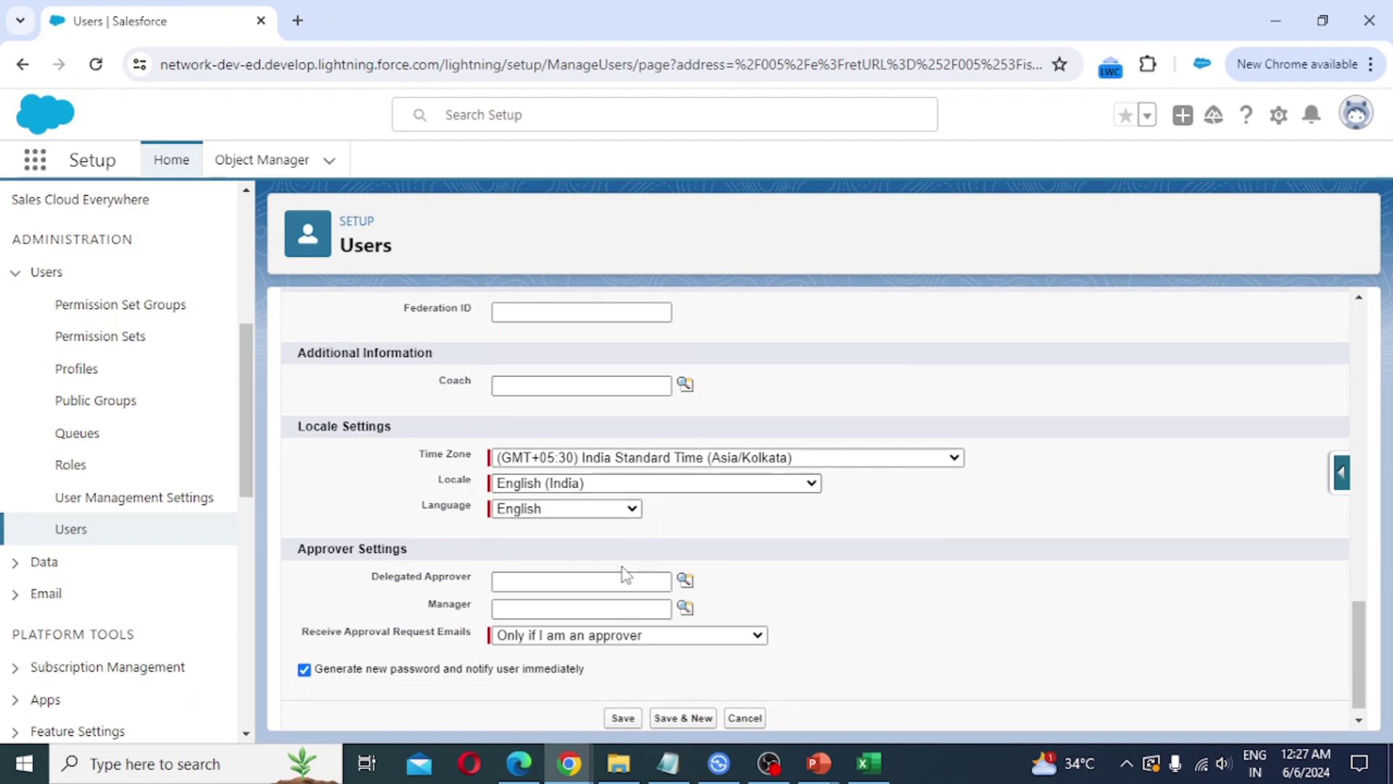
Step: Save the new user, keeping the generate-password-and-notify option checked
scroll(610, 577, "down", 1)
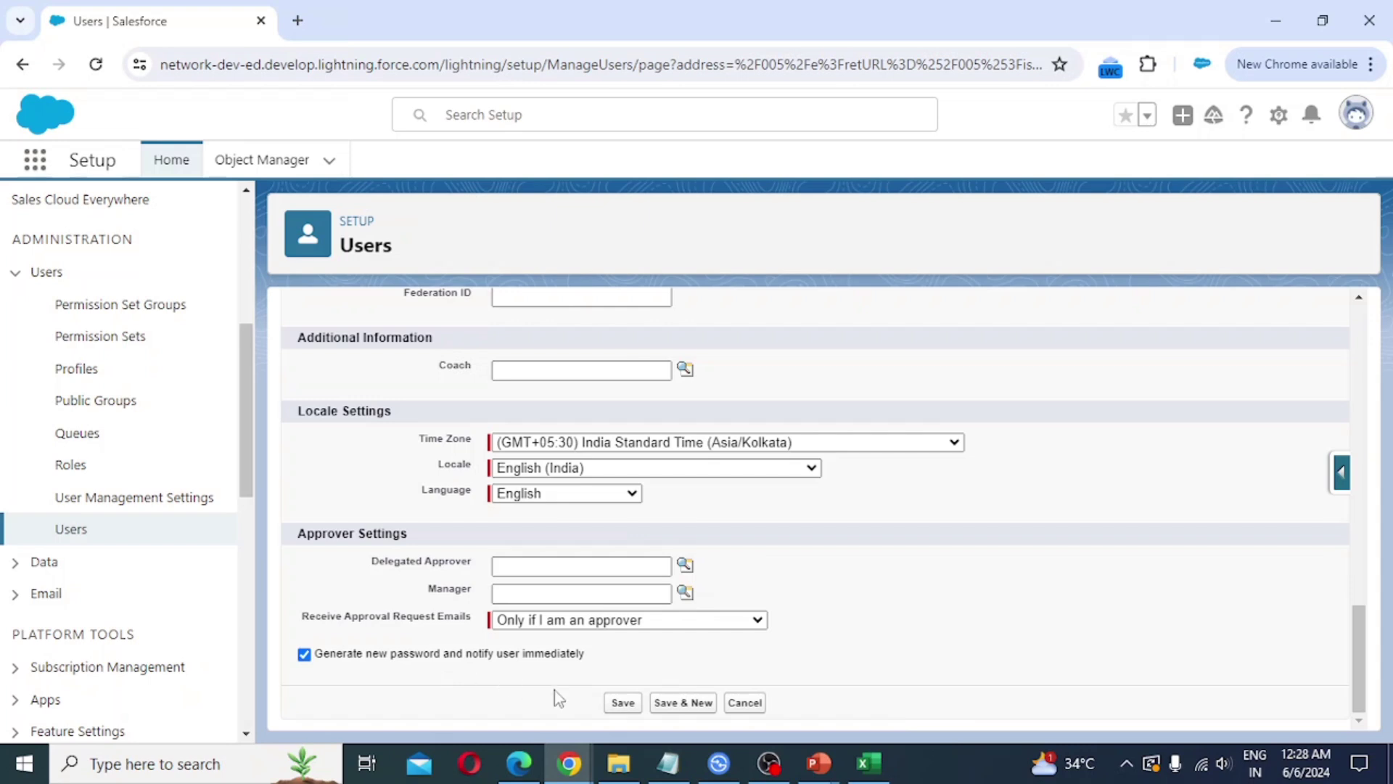
left_click(625, 706)
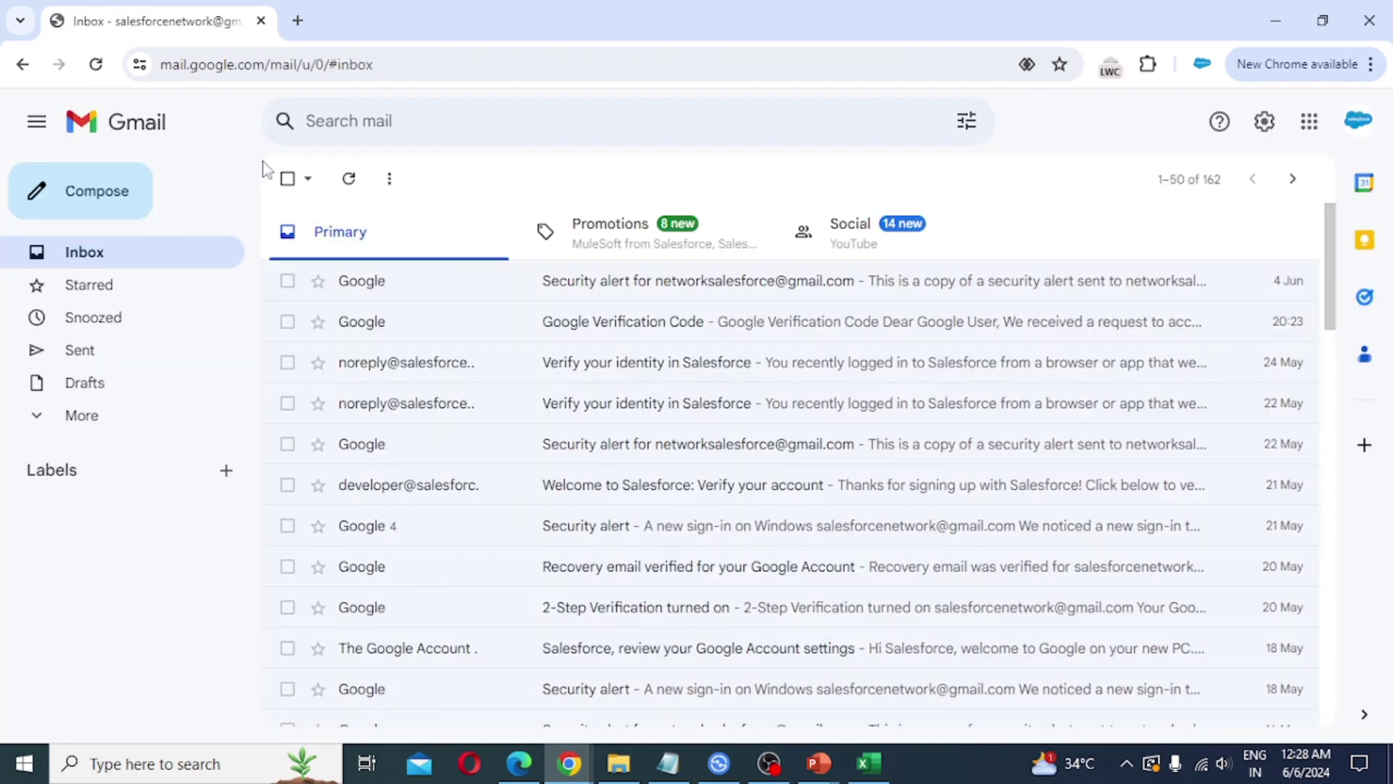
Step: Refresh Gmail and open the 'Welcome to Salesforce: Verify your account' email
left_click(95, 64)
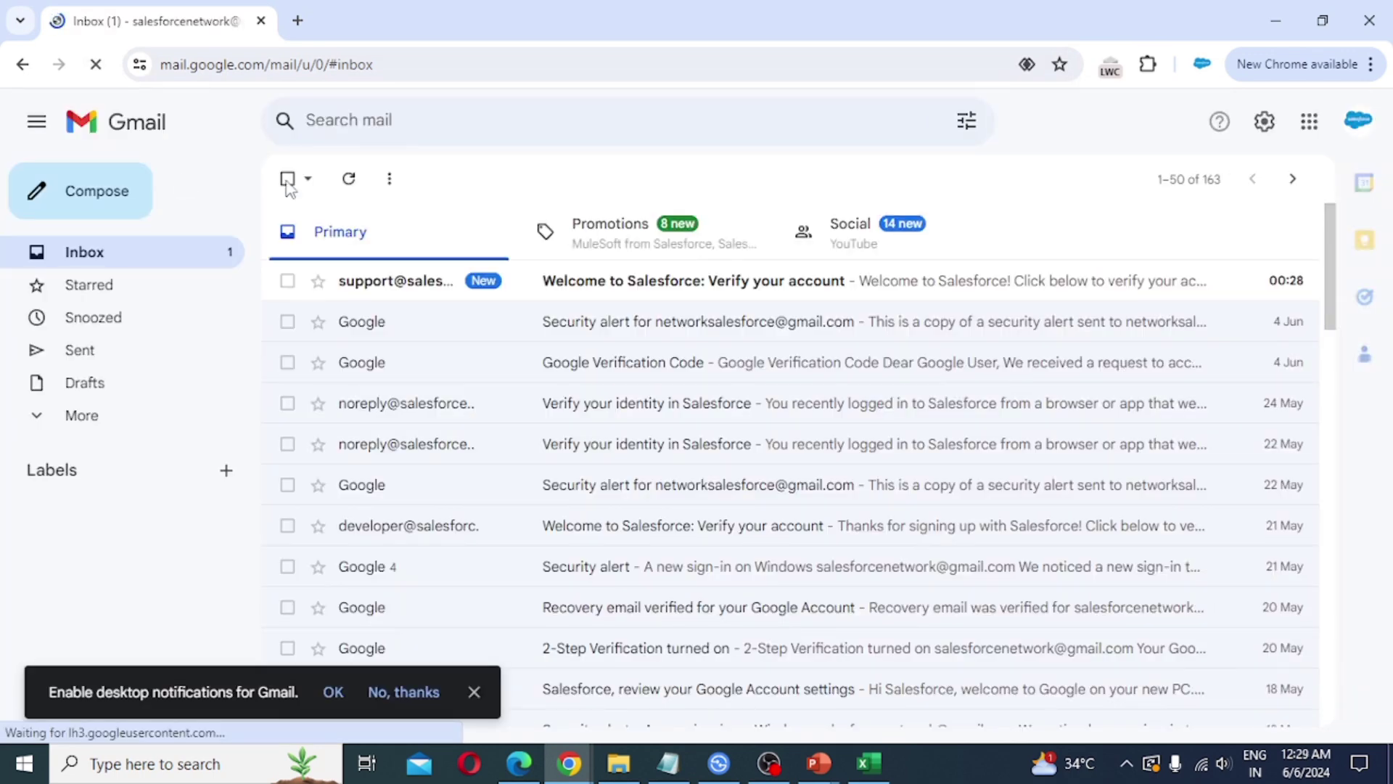
left_click(743, 291)
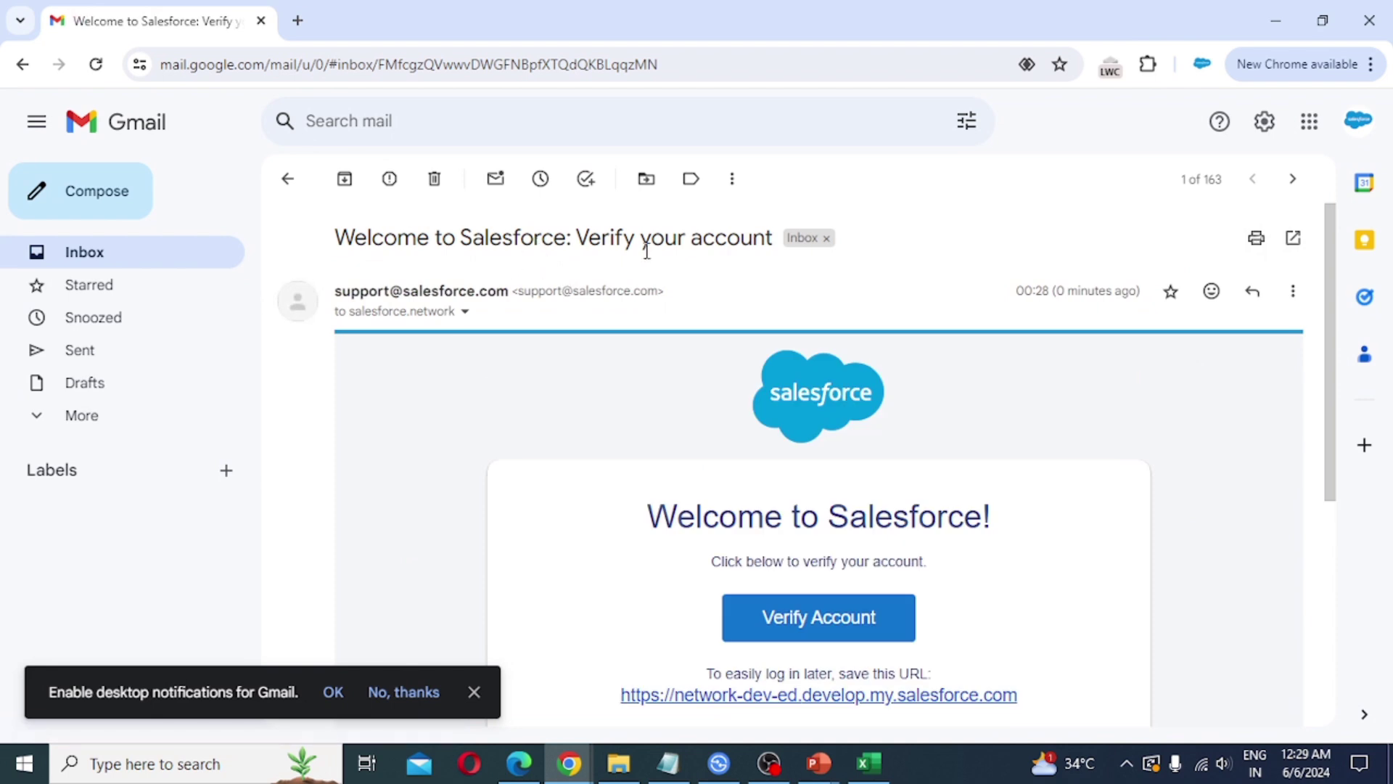
scroll(946, 625, "down", 1)
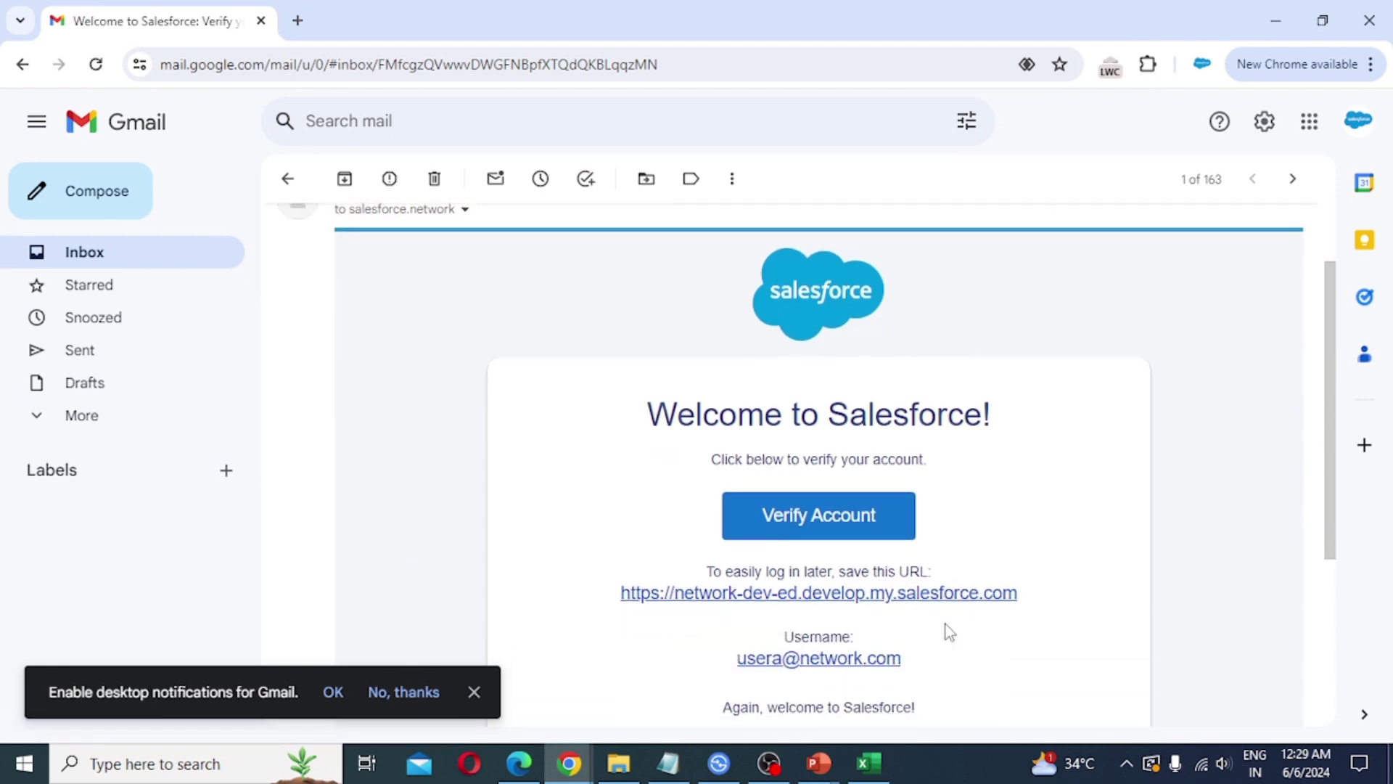
scroll(921, 565, "down", 3)
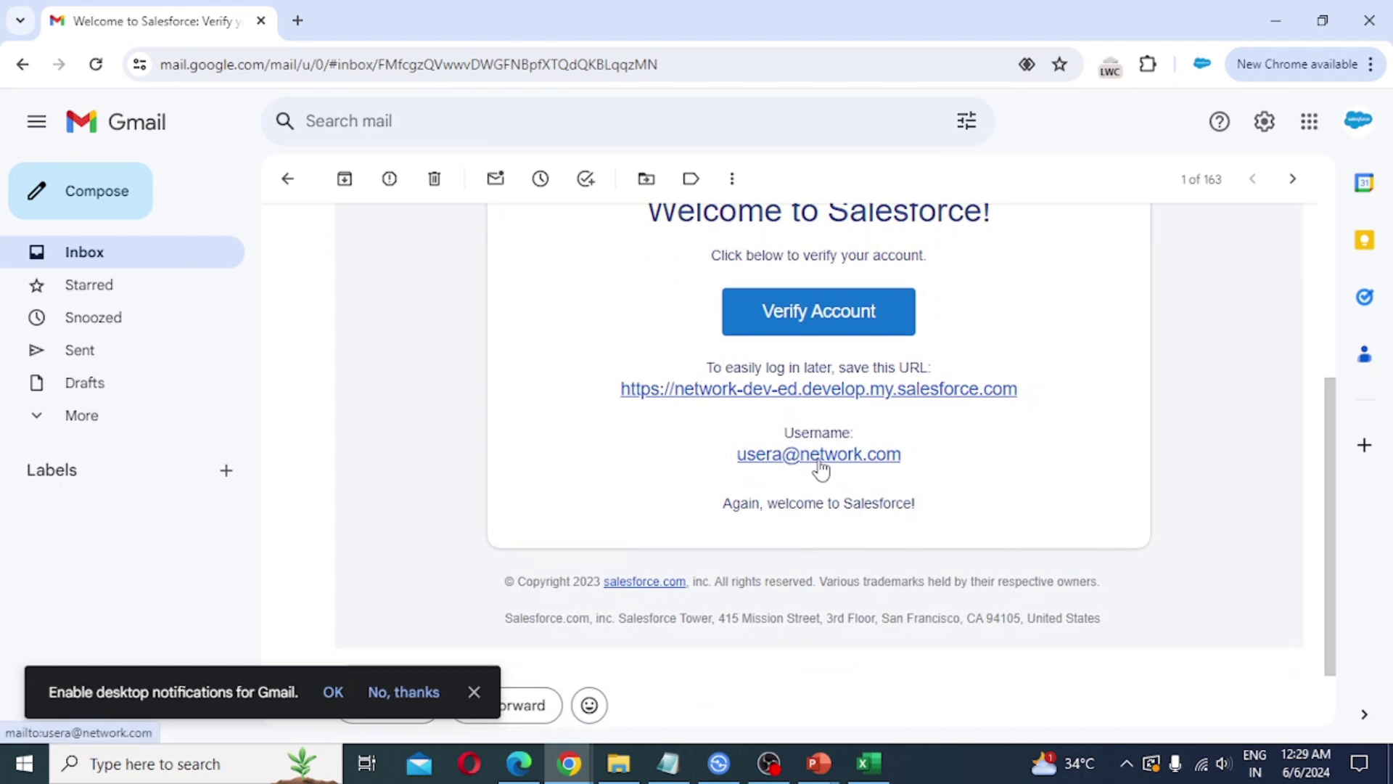
Step: Verify the account, start the password reset, and enter and confirm a new password
left_click(815, 321)
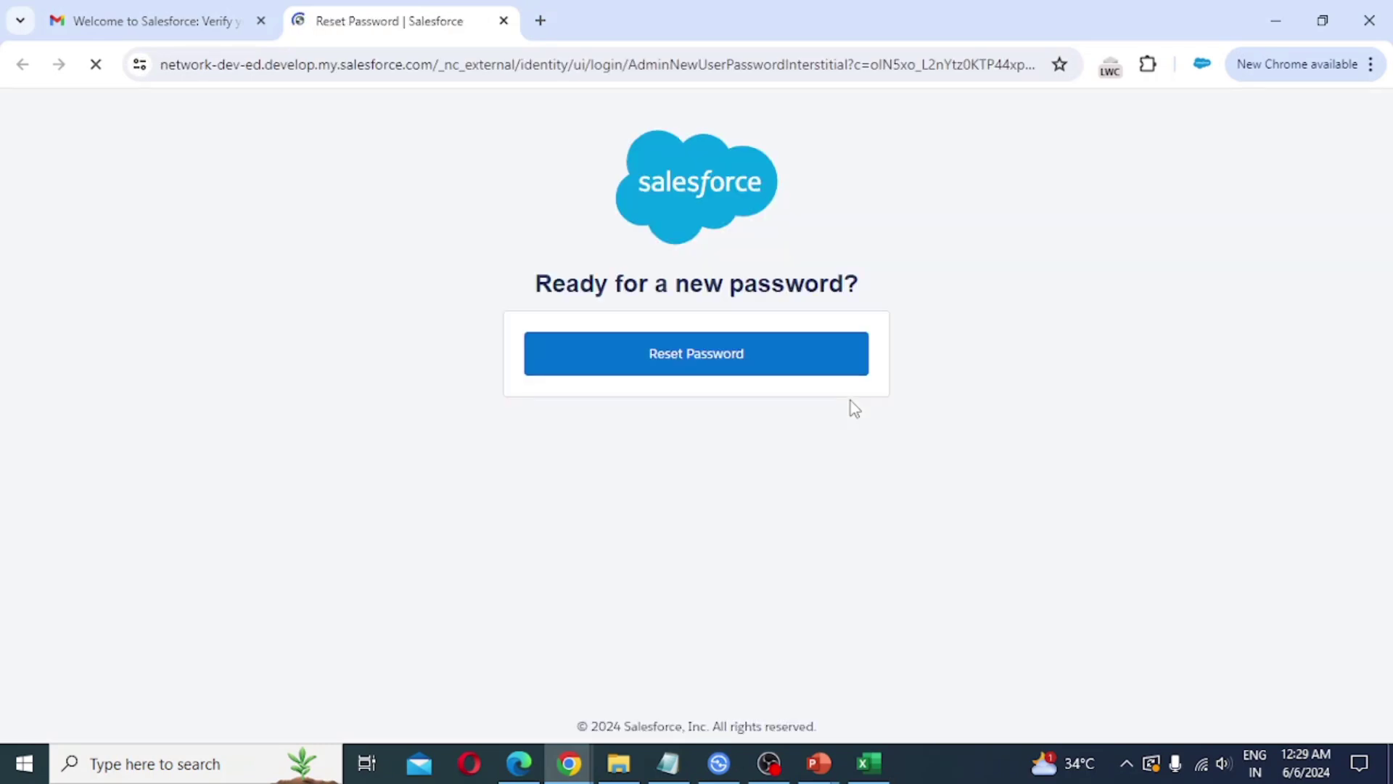
left_click(688, 365)
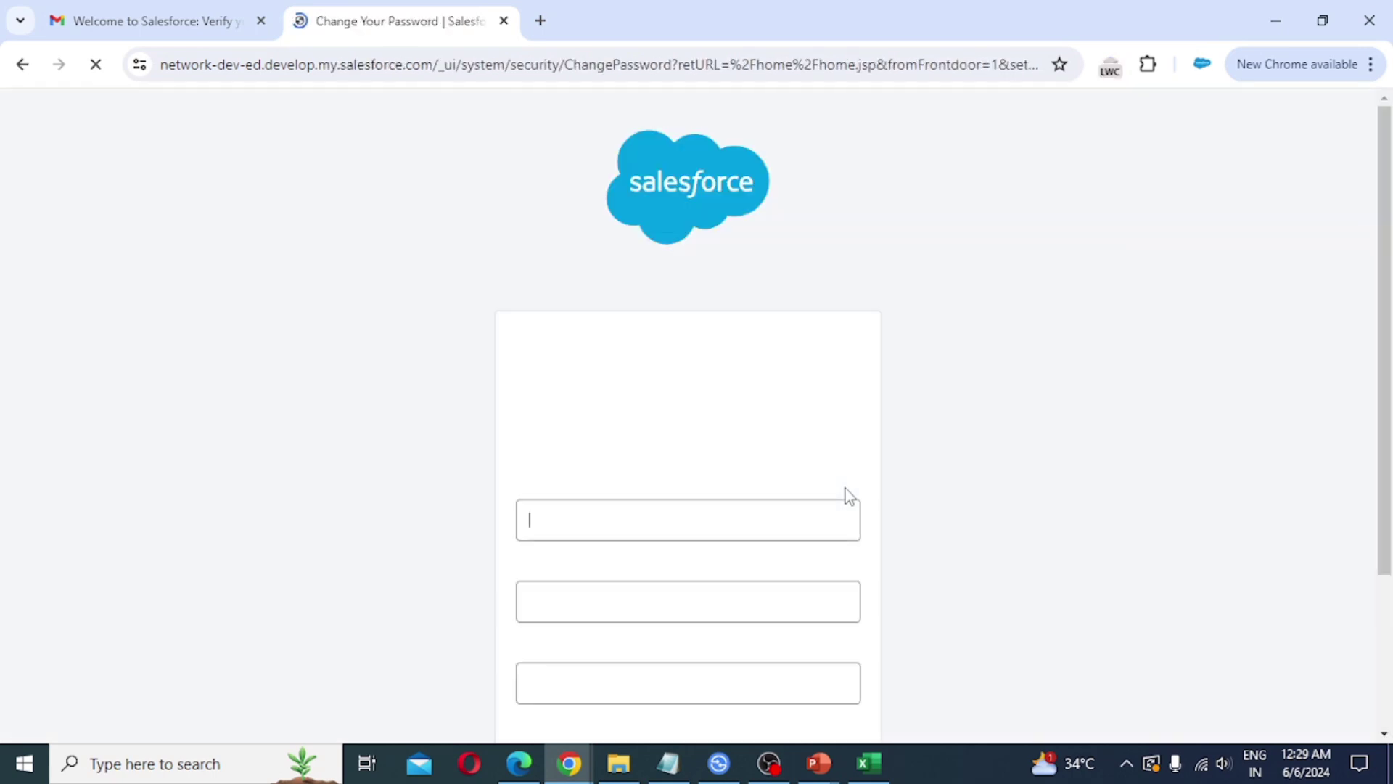
left_click(605, 537)
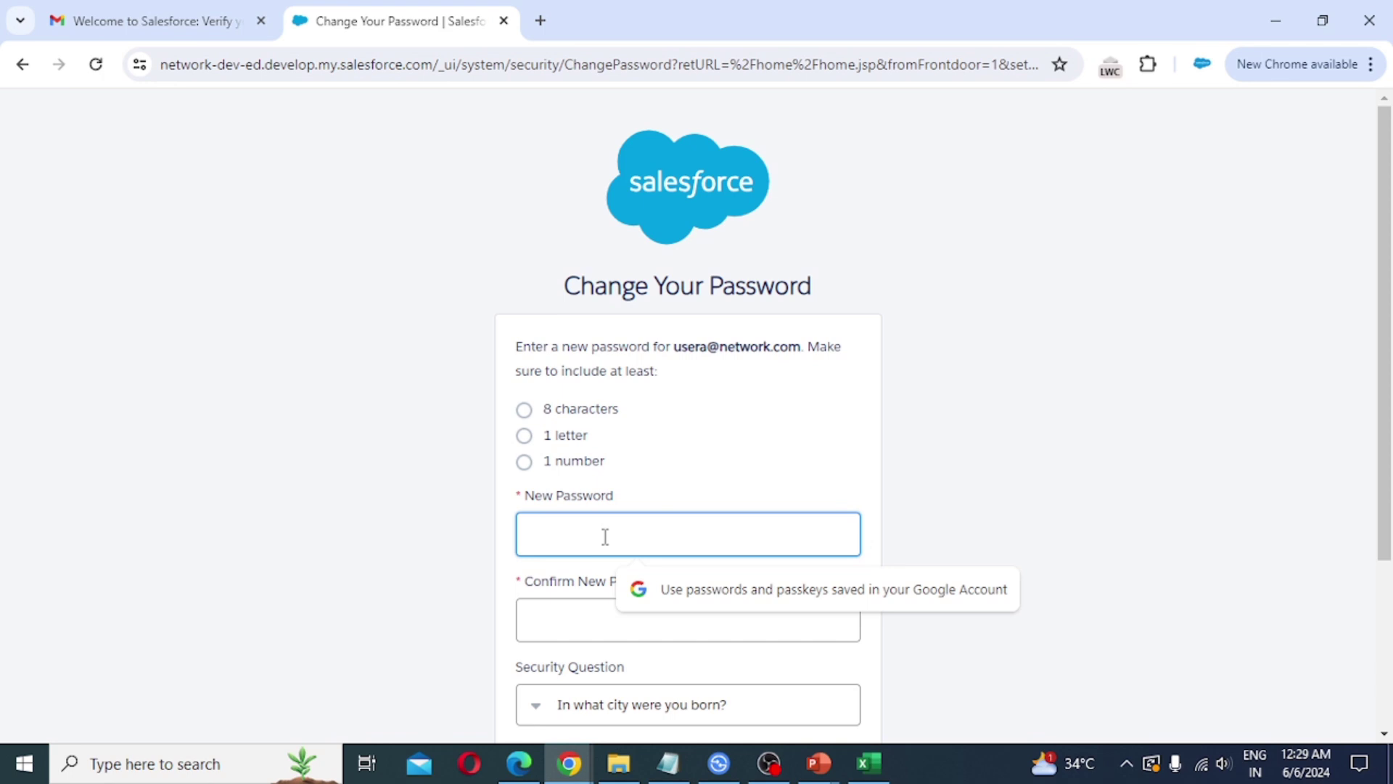
type("•••••••••••")
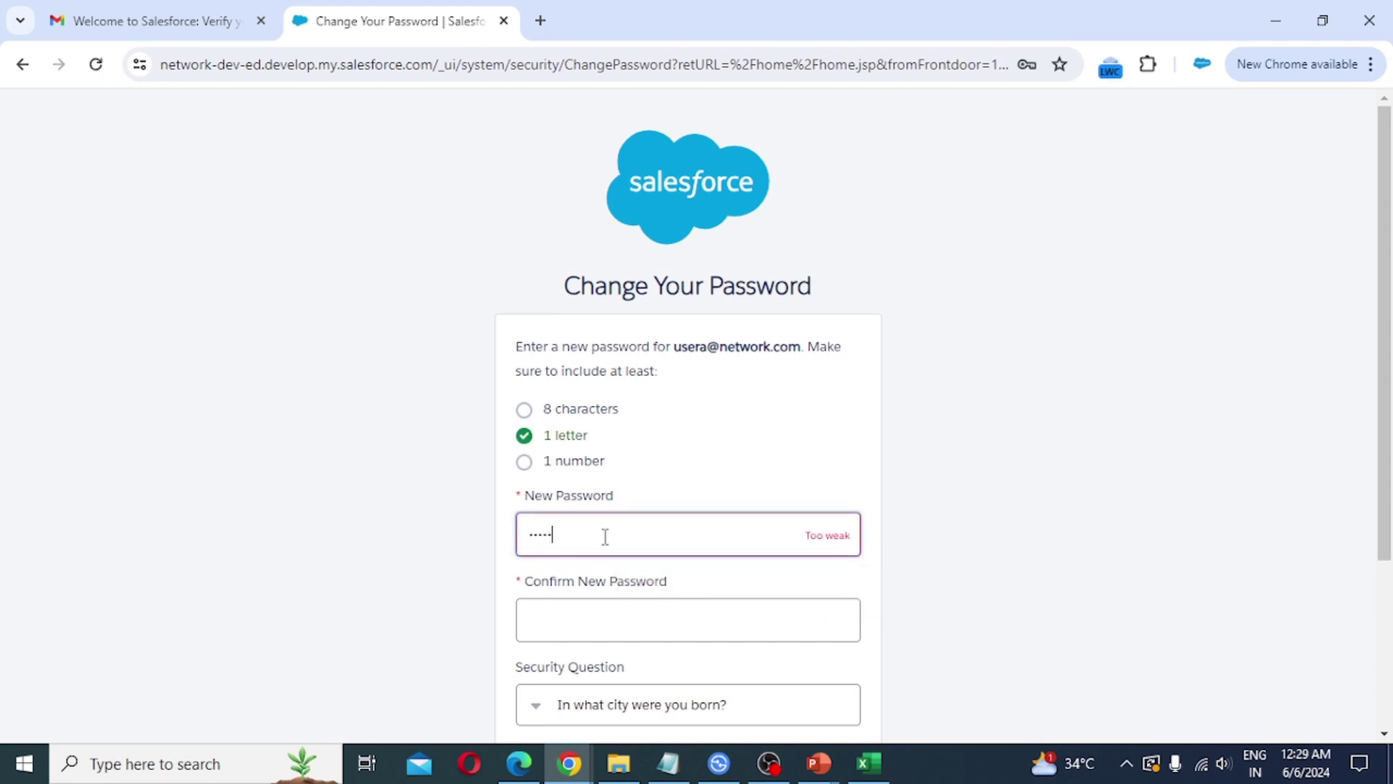
type("•")
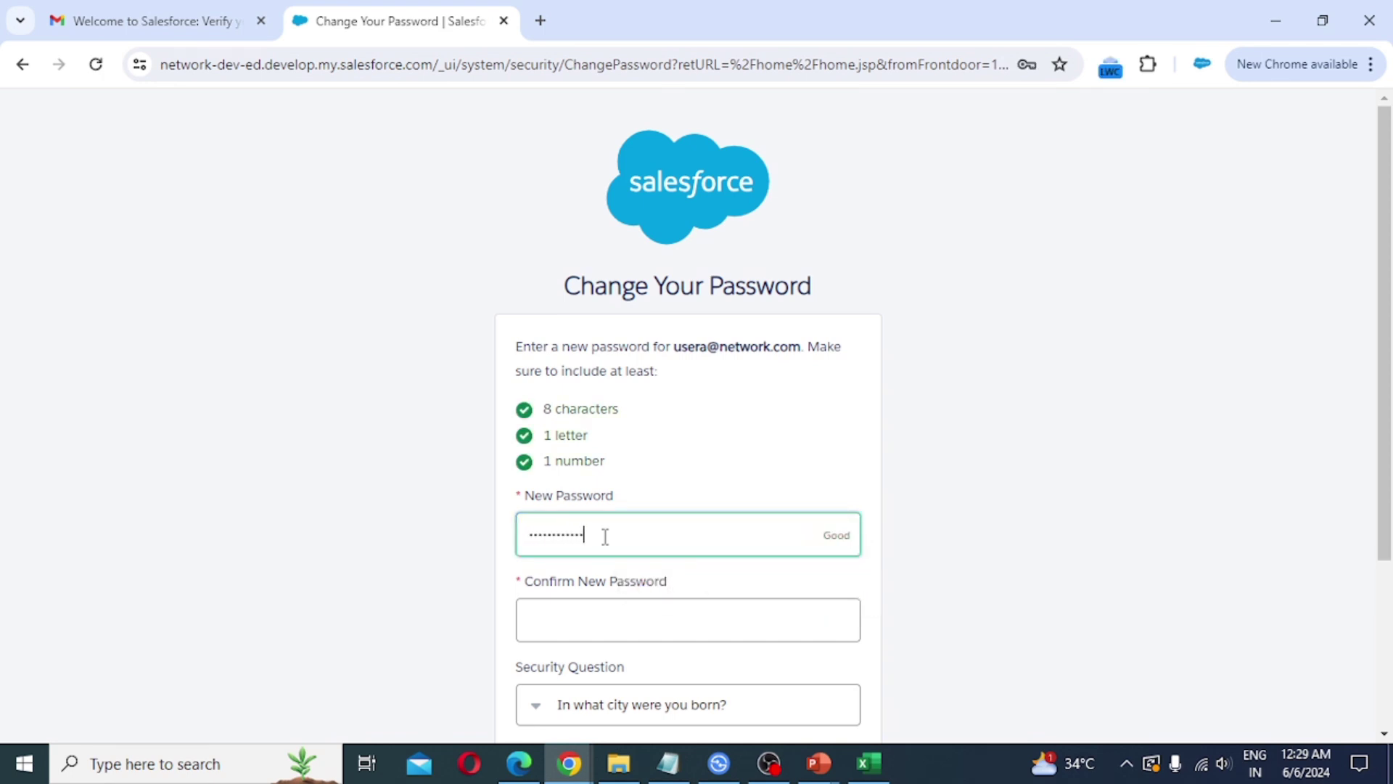
key("Tab")
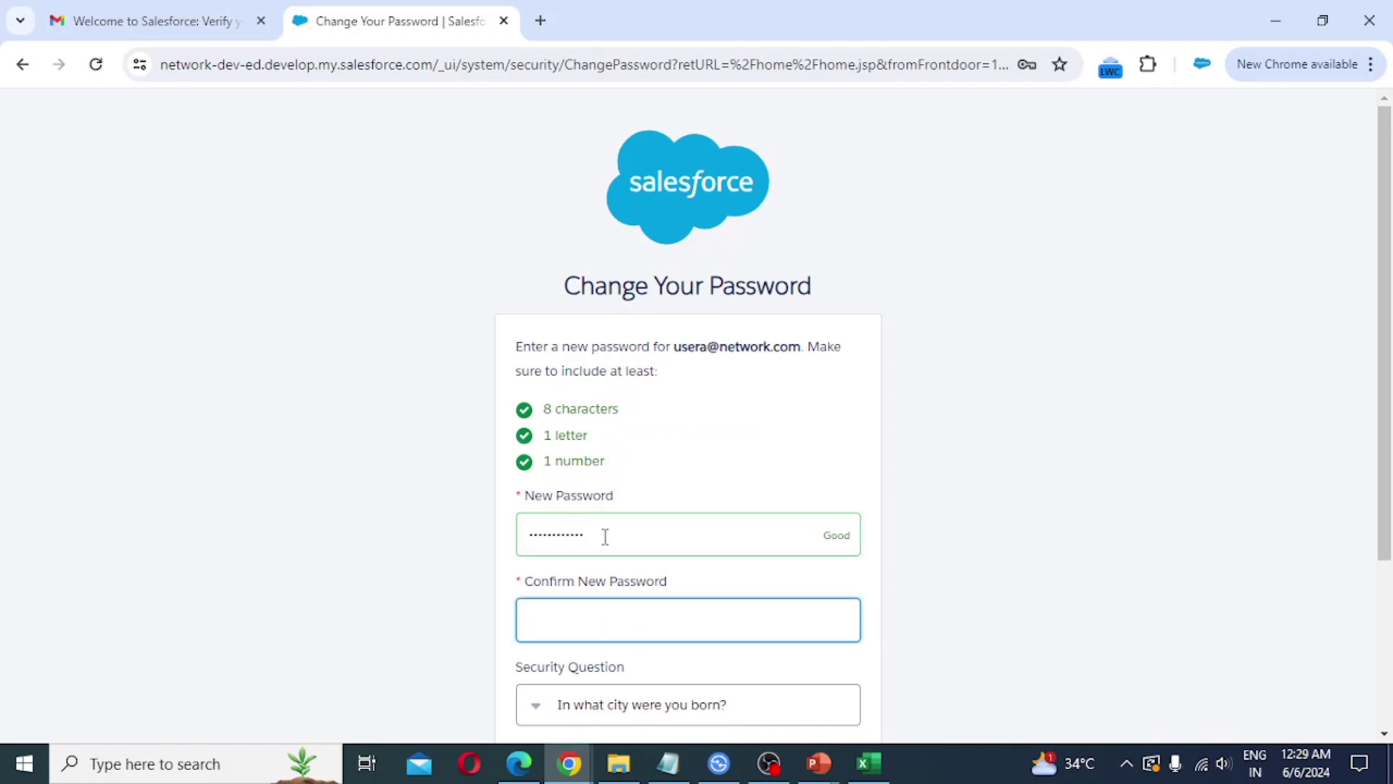
type("••••••••••••")
scroll(668, 589, "down", 1)
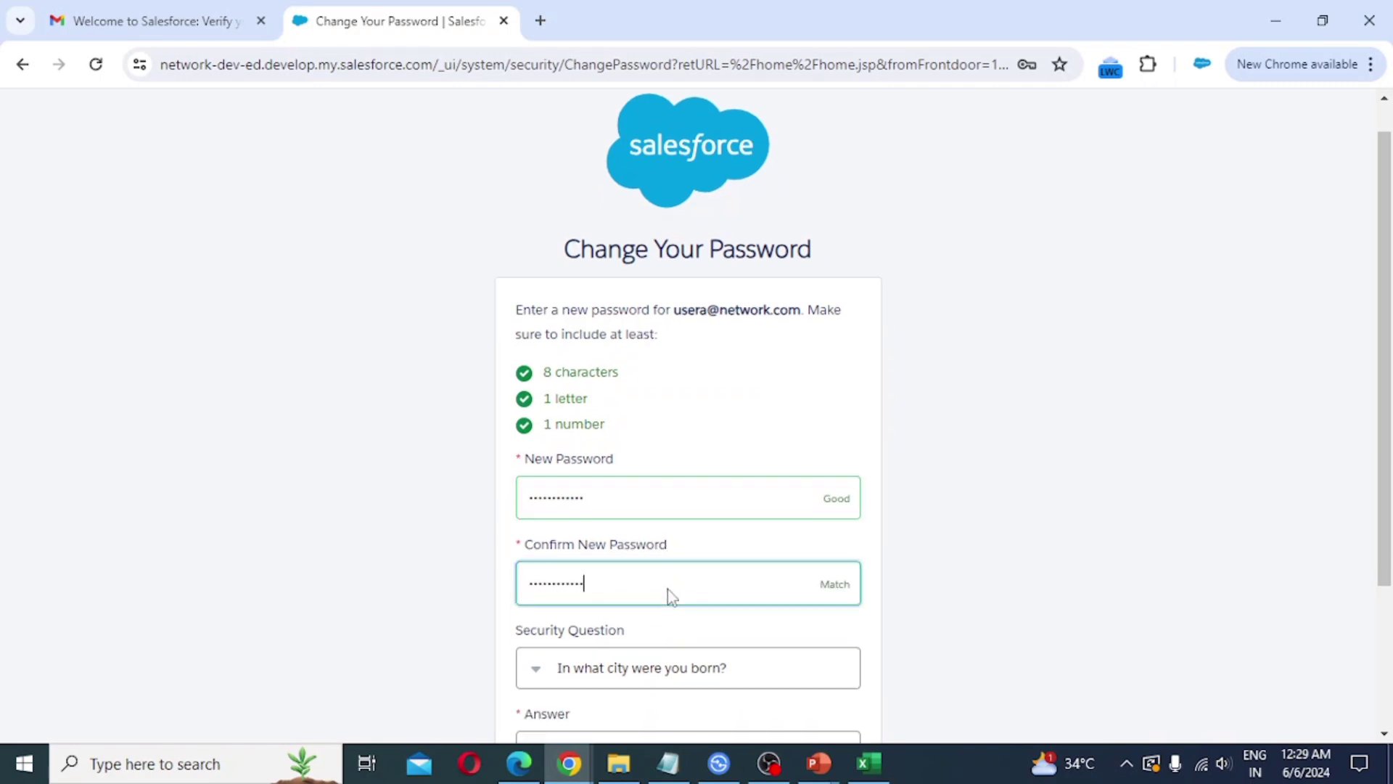
scroll(667, 589, "down", 1)
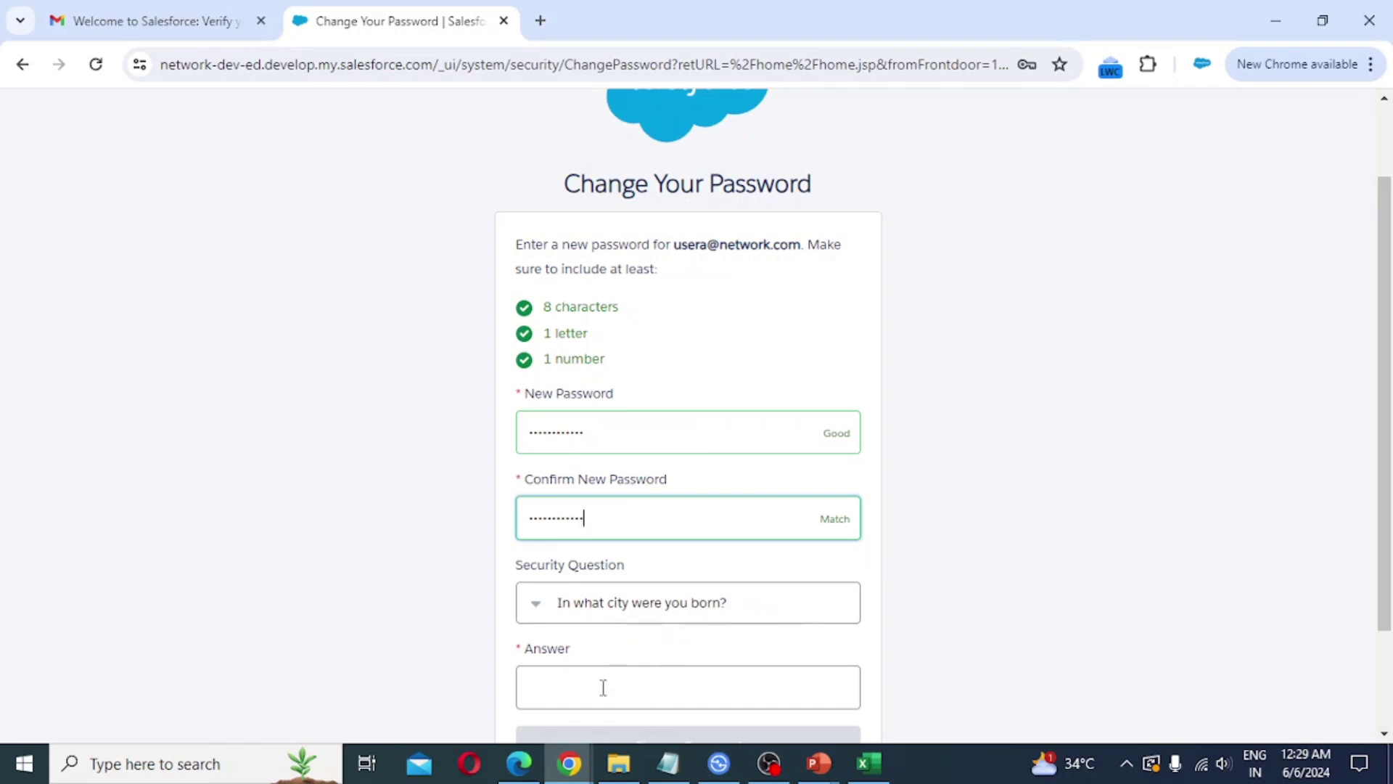
Step: Choose 'In what city was your first job?' as the security question
left_click(711, 607)
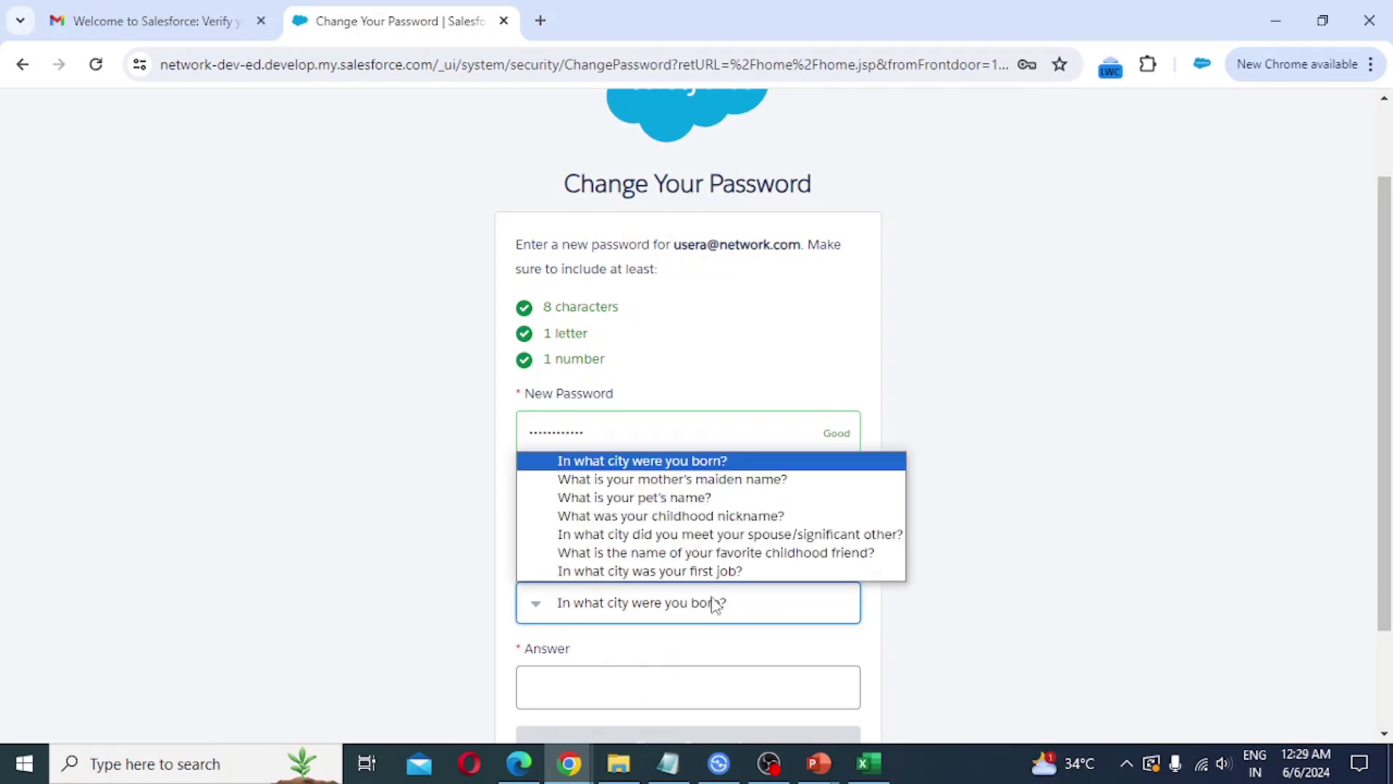
left_click(725, 553)
left_click(722, 604)
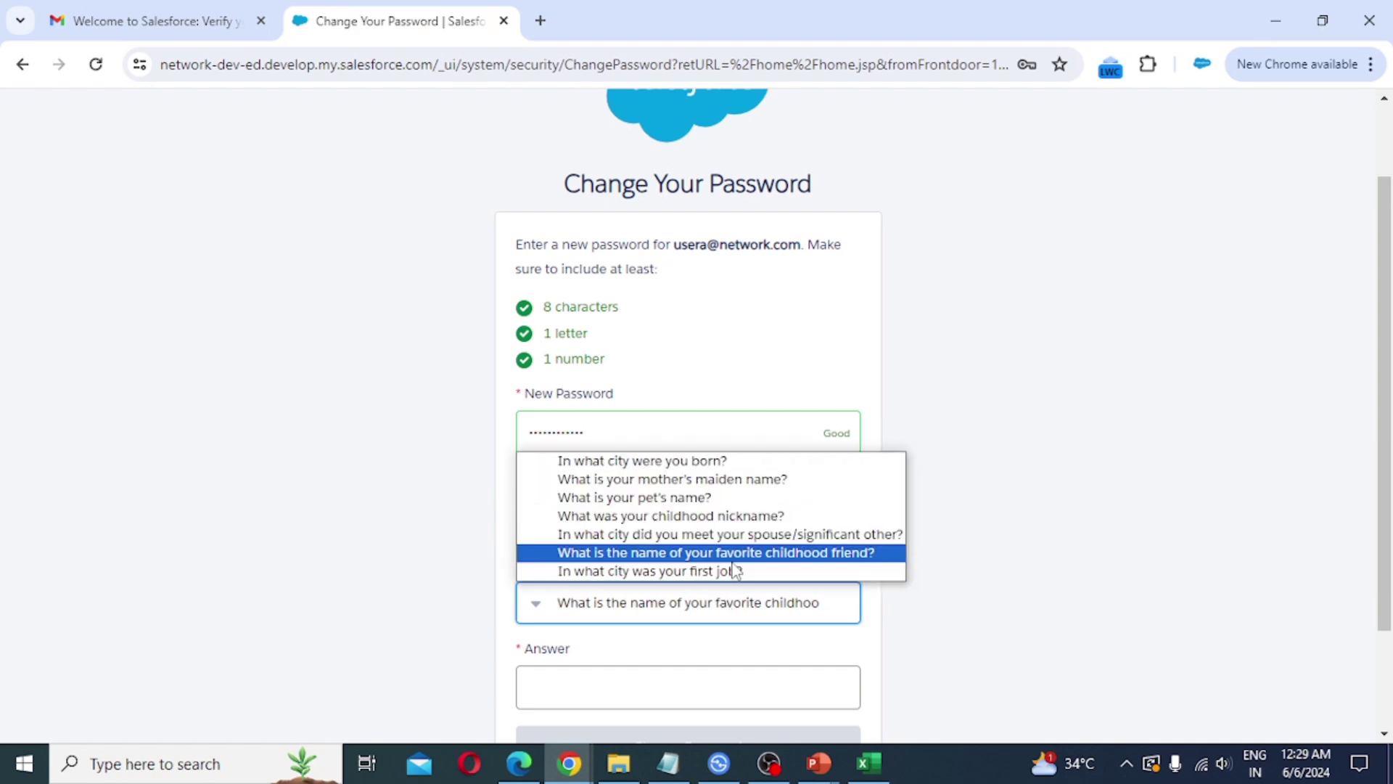
left_click(735, 571)
Step: Enter the security answer and submit the password change
left_click(758, 688)
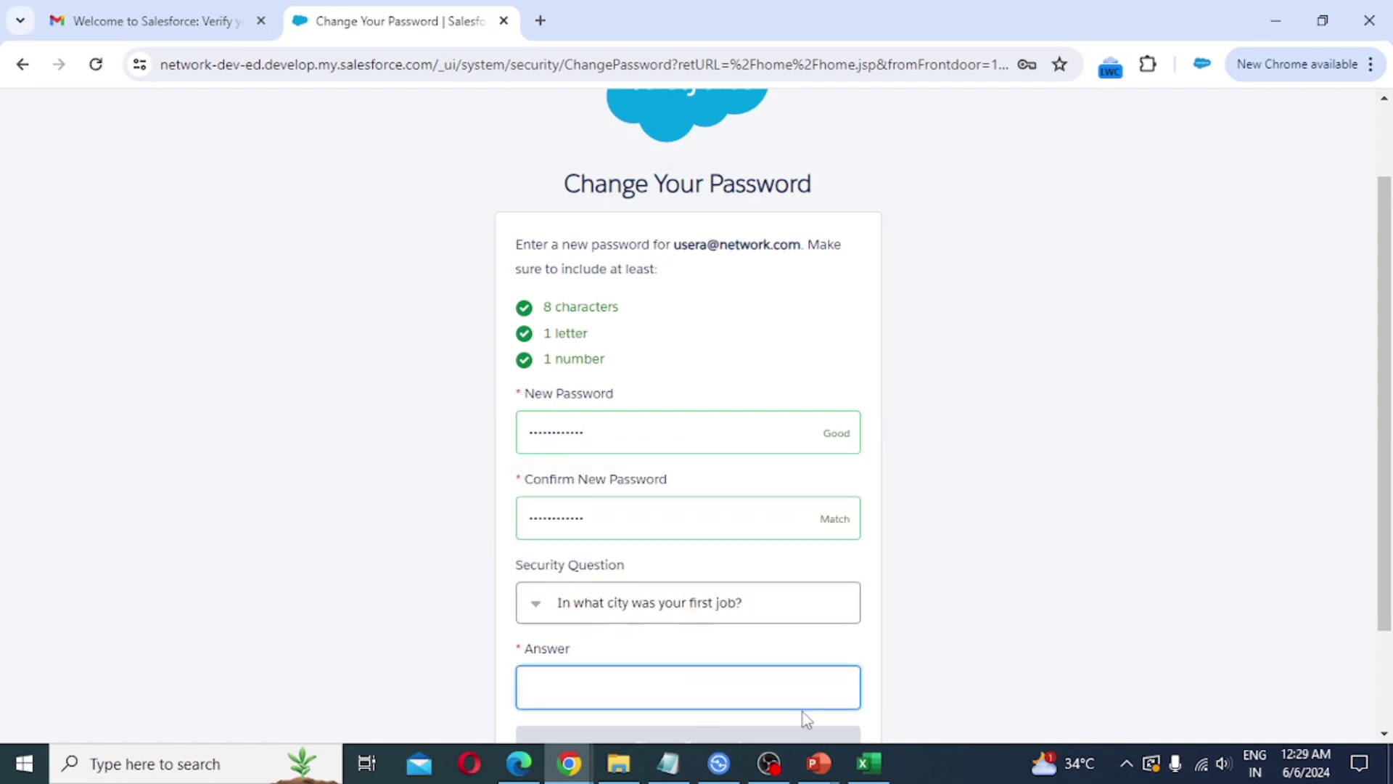
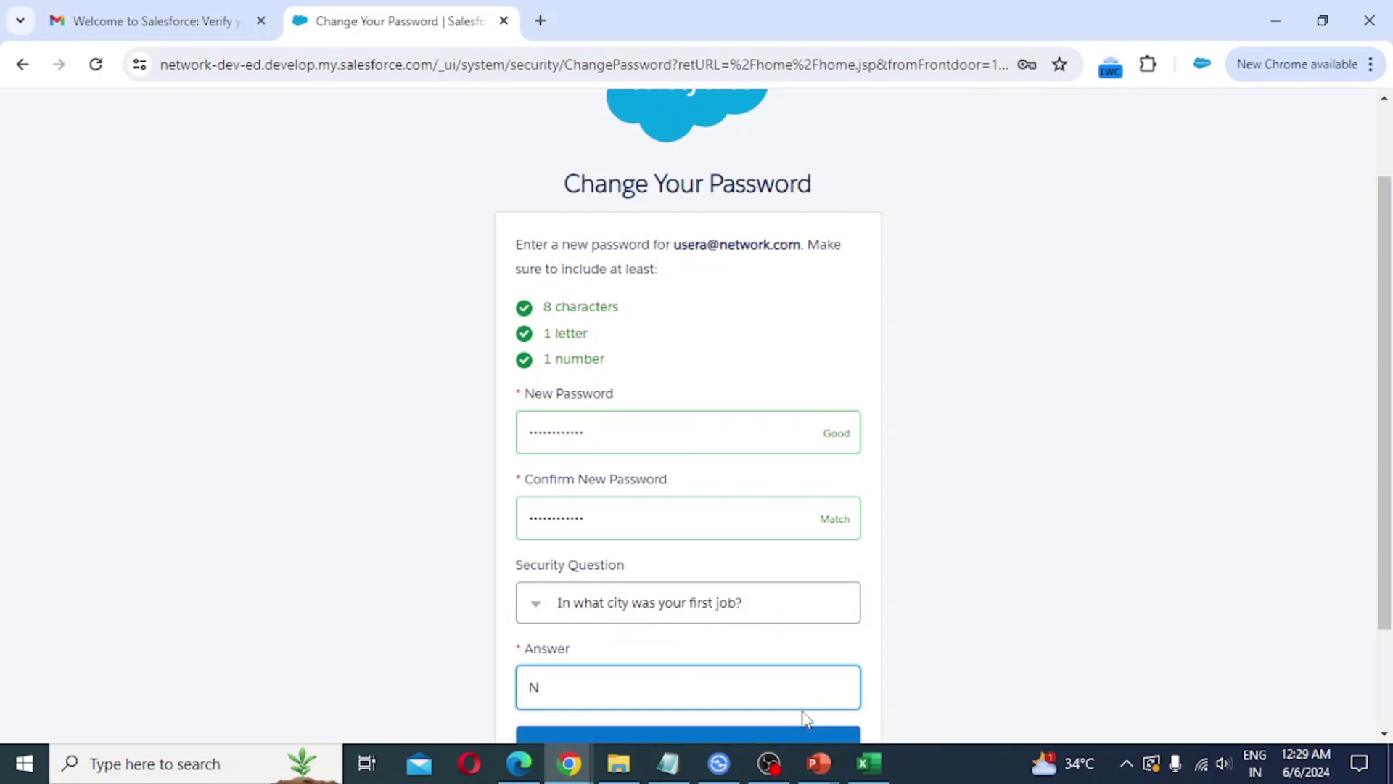
key("BackSpace")
key("BackSpace")
key("BackSpace")
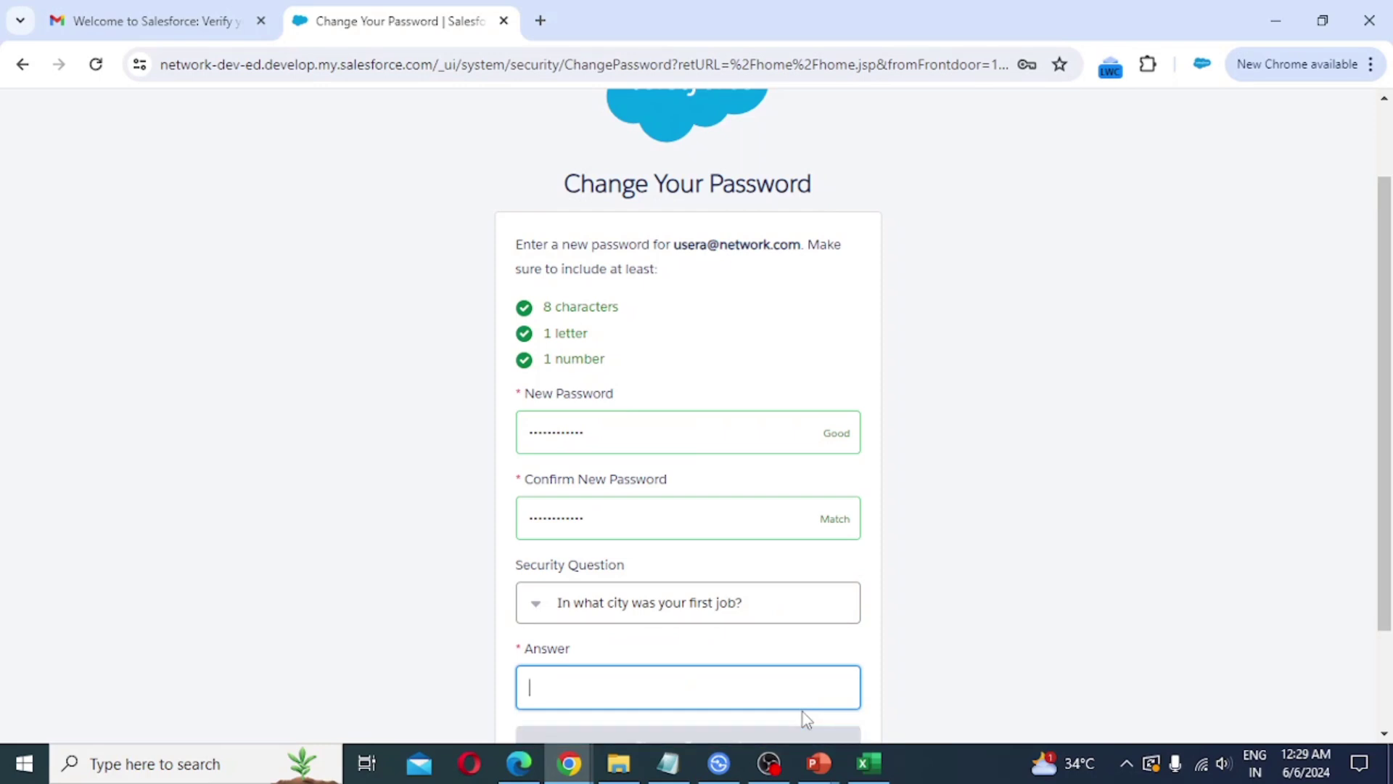
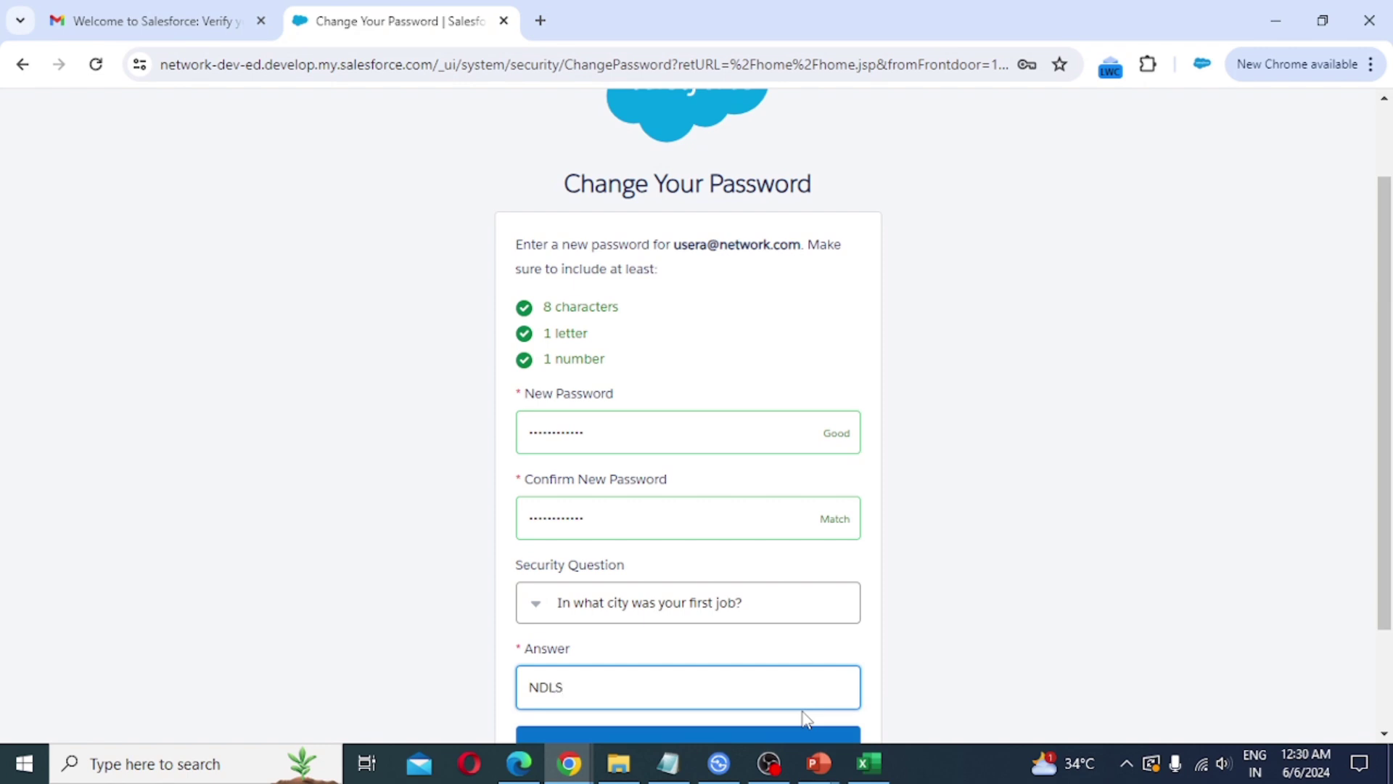
scroll(840, 566, "down", 2)
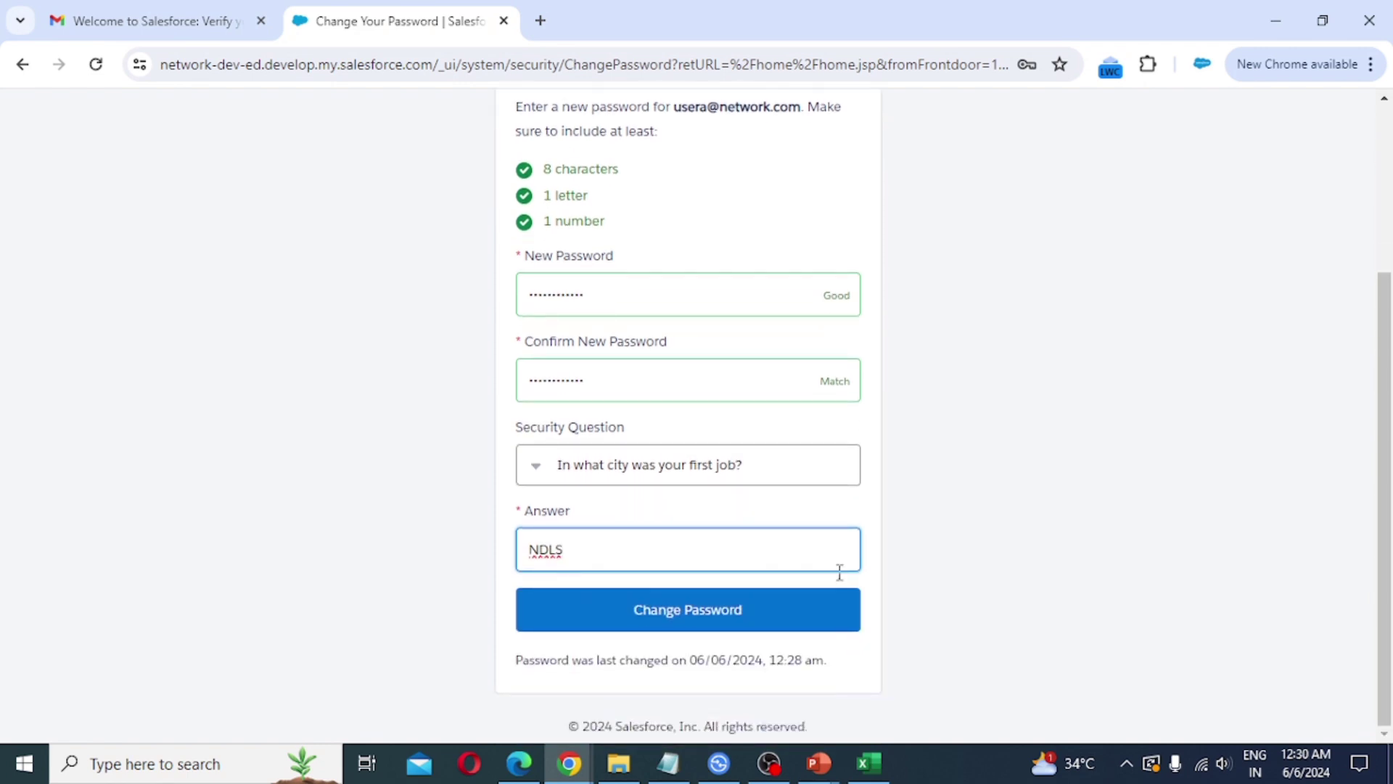
left_click(708, 628)
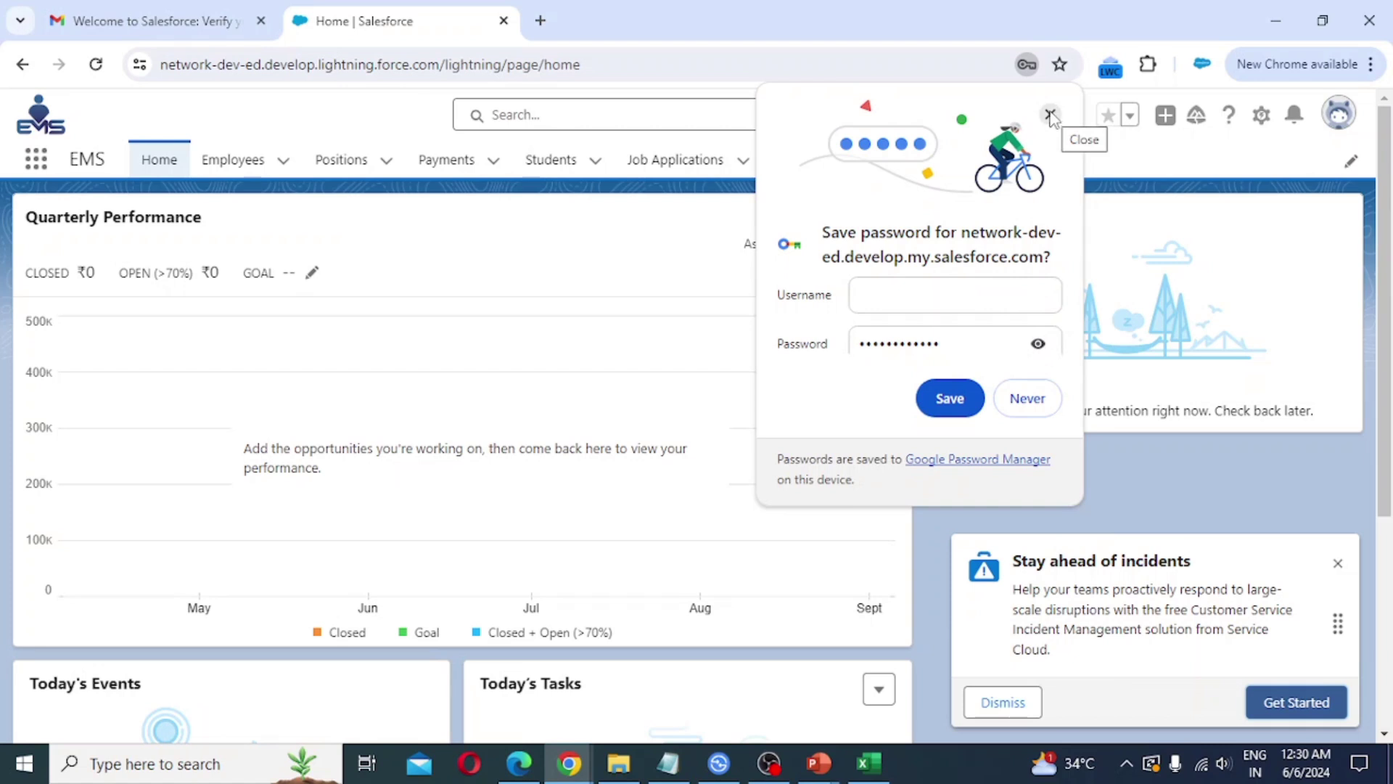
Step: Dismiss the save-password bubble and incidents card, then check the profile menu
left_click(1050, 115)
left_click(1000, 702)
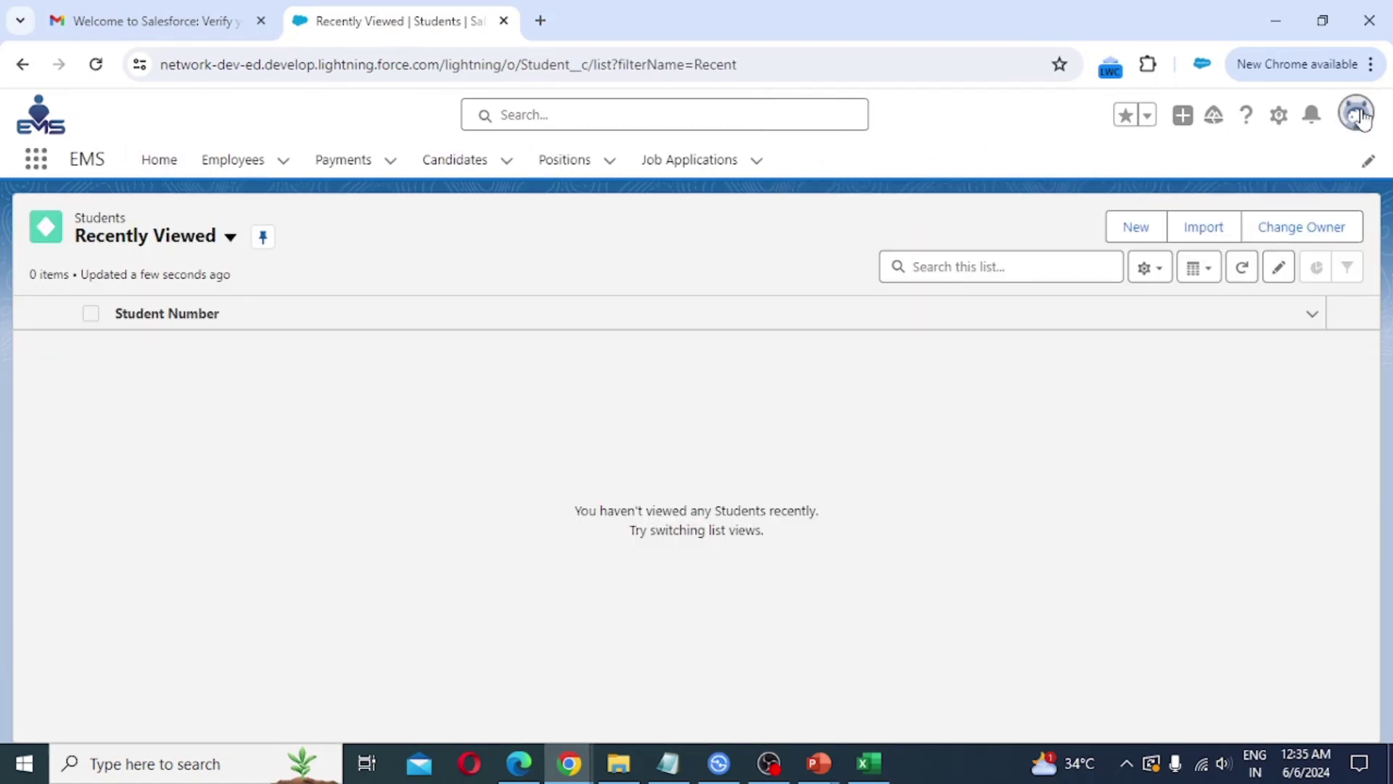
left_click(1358, 115)
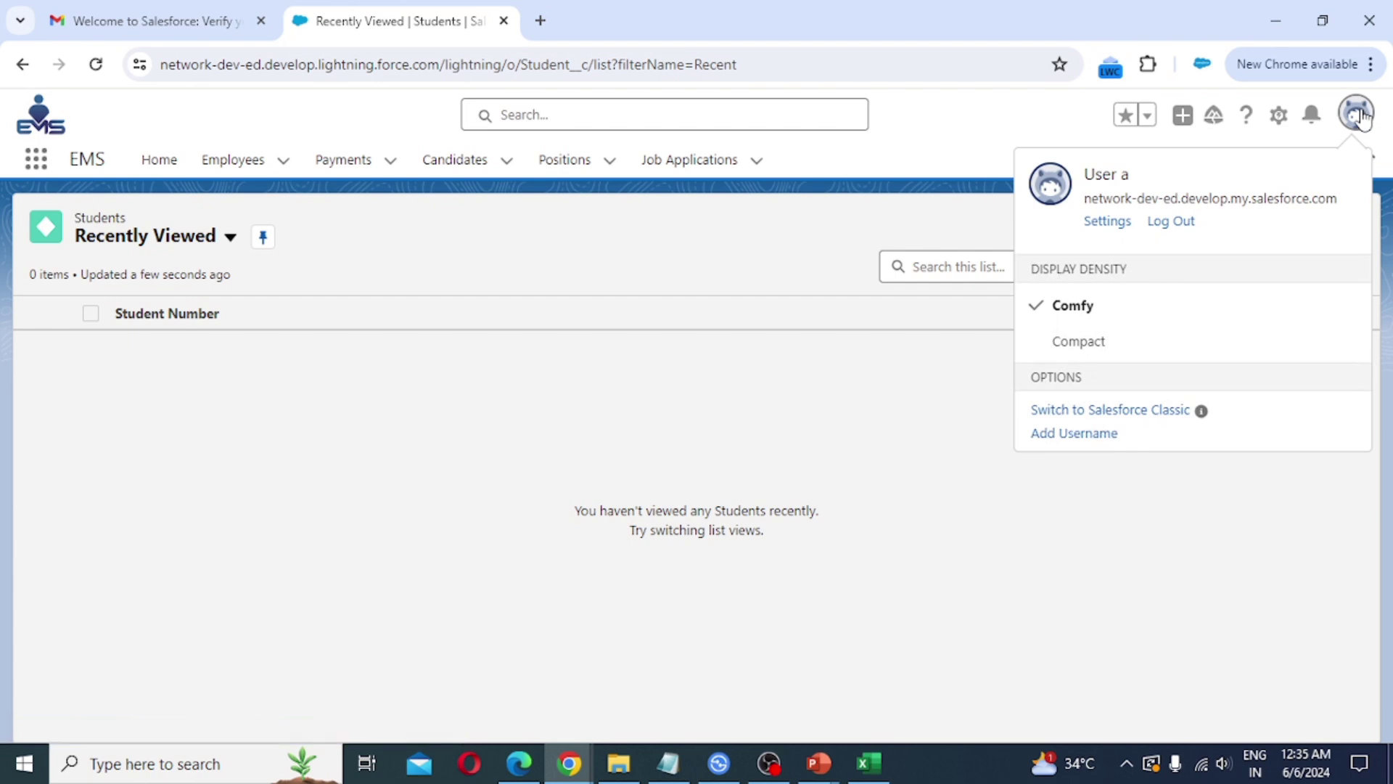